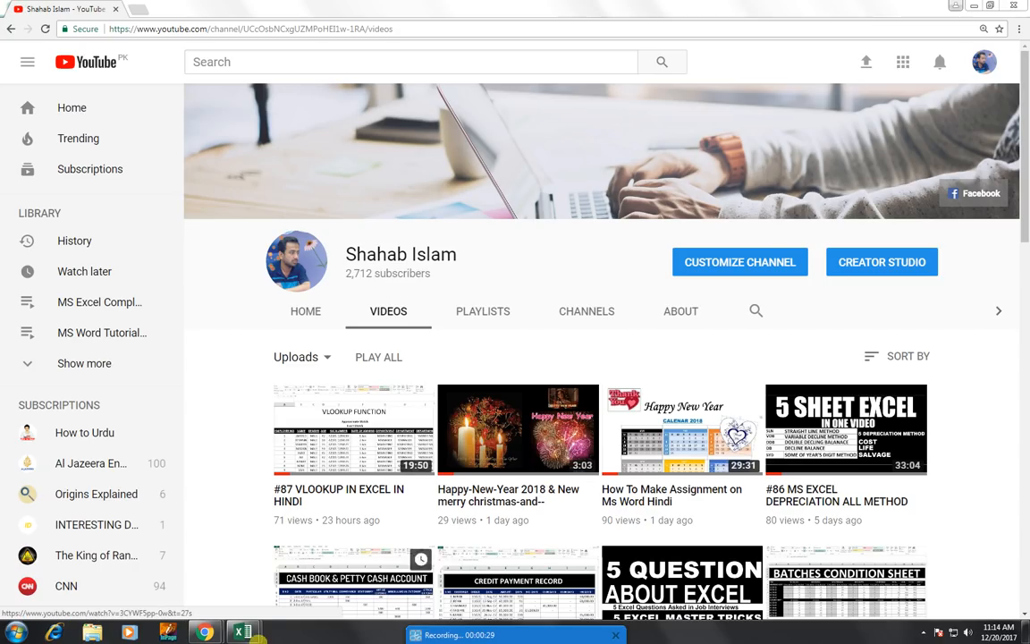
Switch to the blank Excel workbook and select cell A4.
mouse_move(260, 630)
left_click(273, 518)
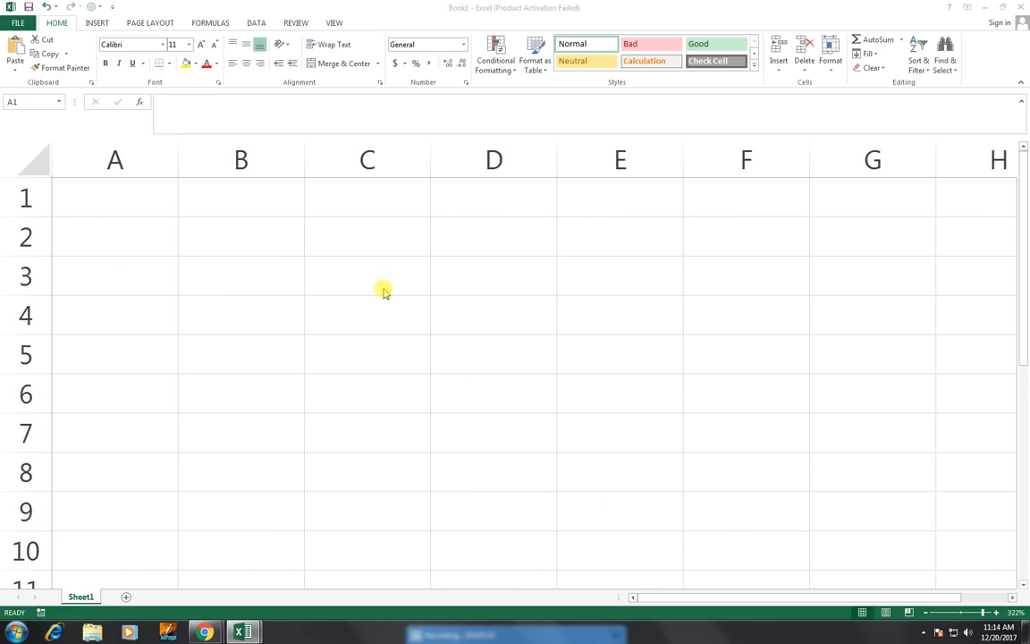
left_click(184, 345)
left_click(254, 633)
left_click(264, 322)
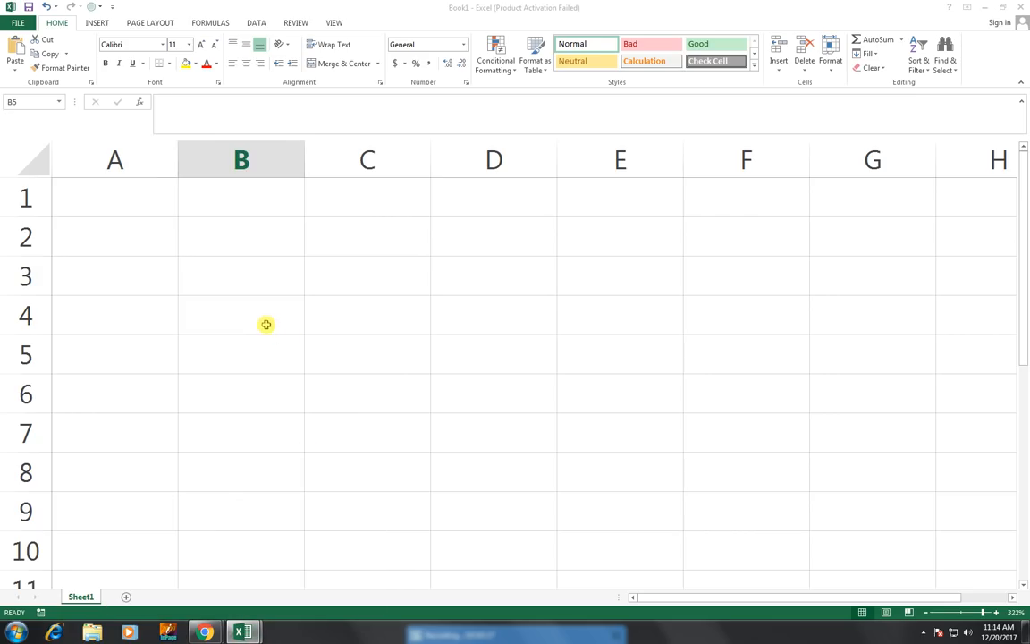
left_click(154, 284)
left_click(122, 310)
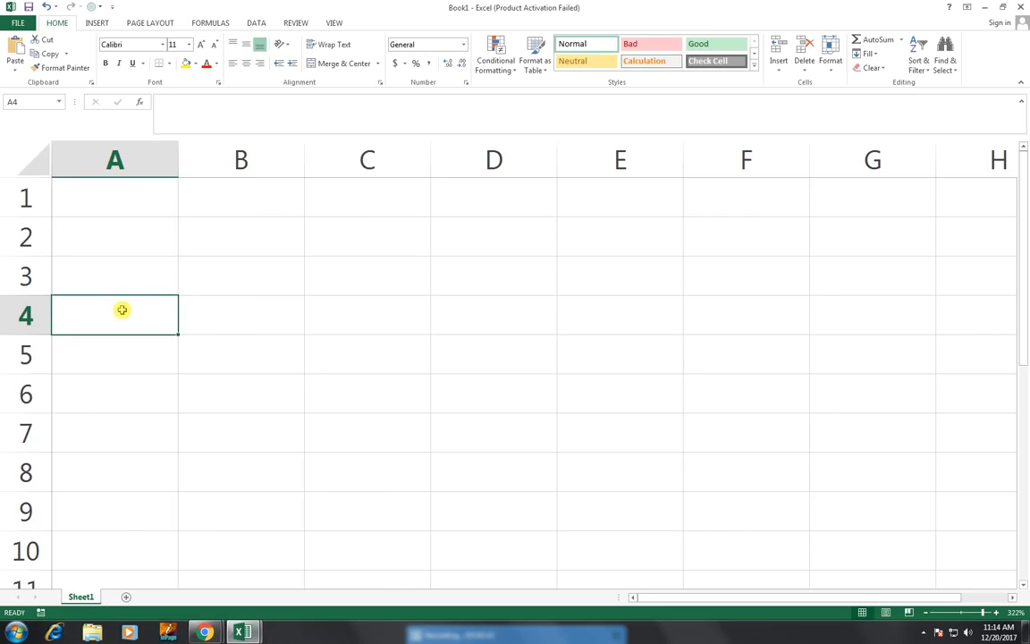
type("s no")
key("Tab")
left_click(121, 309)
key("Delete")
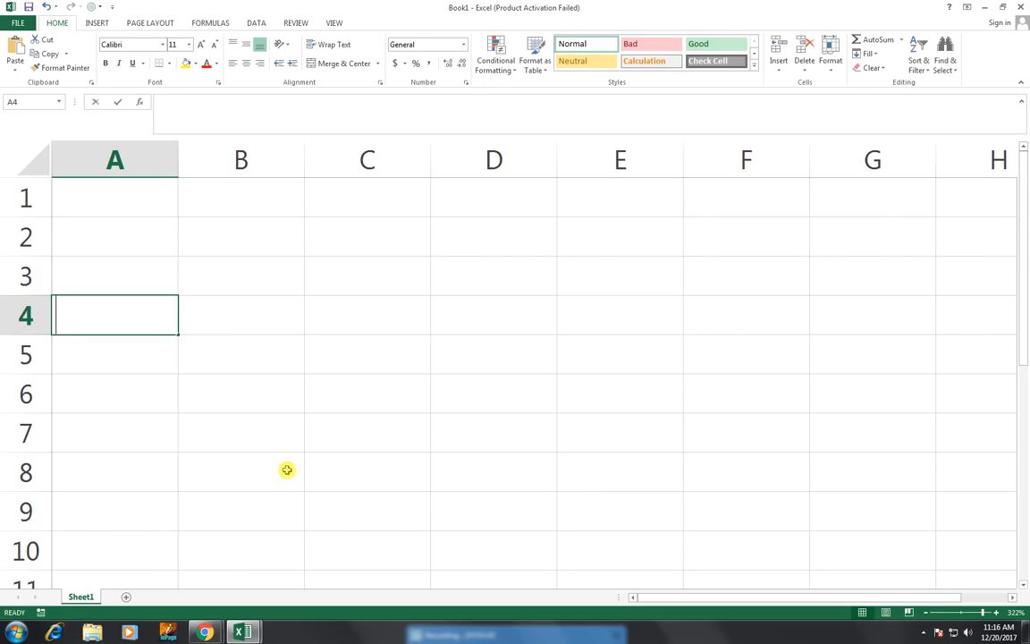
Enter the header A_ID in cell A4.
type("a")
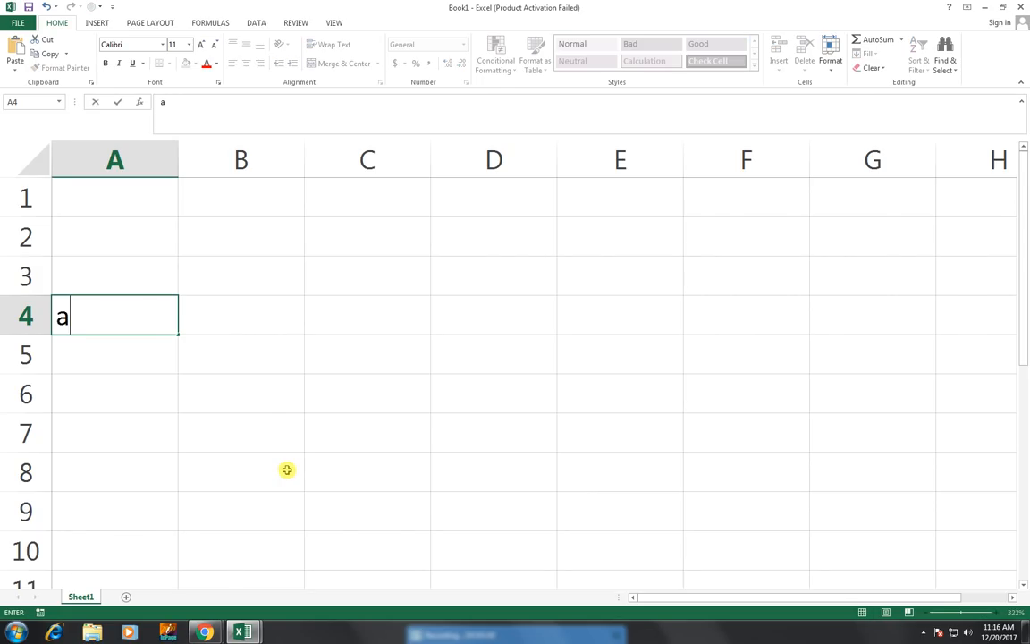
type("_")
key("BackSpace")
key("BackSpace")
type("A_IF")
key("BackSpace")
type("D")
key("Tab")
Enter the headers DATE, REF# and DESCRPTION in B4:D4 and fit column D to its text.
type("DATE")
key("Tab")
type("REF")
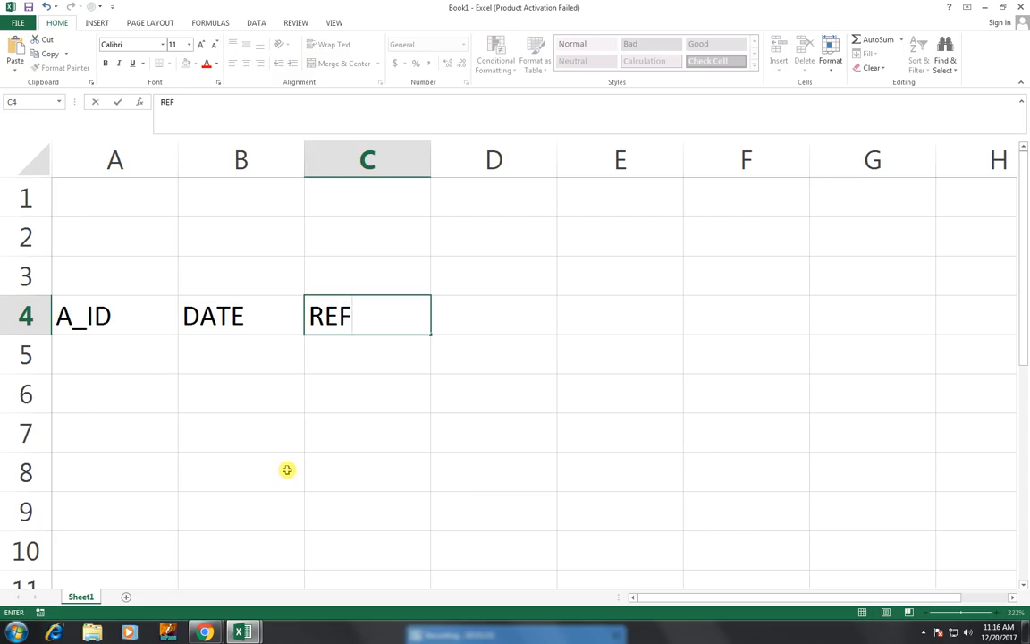
type("#")
key("Tab")
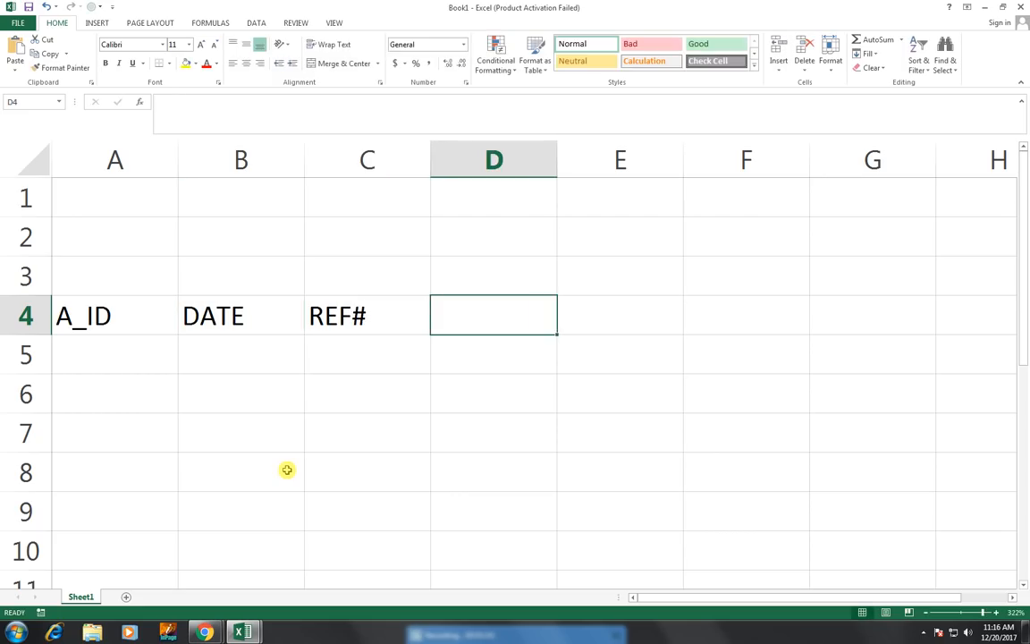
type("DES")
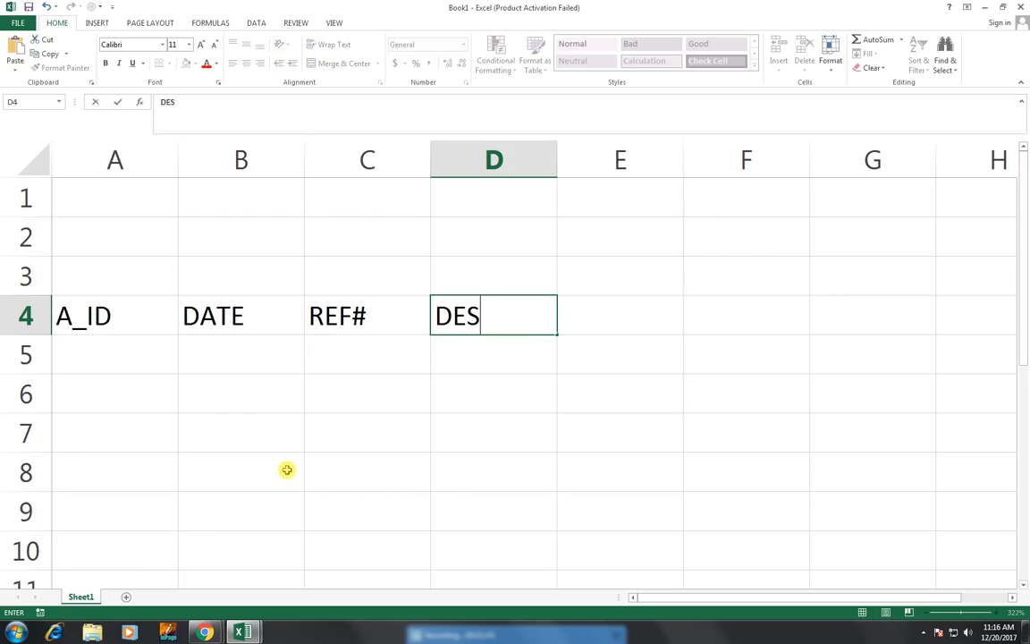
type("CRPTION")
key("Tab")
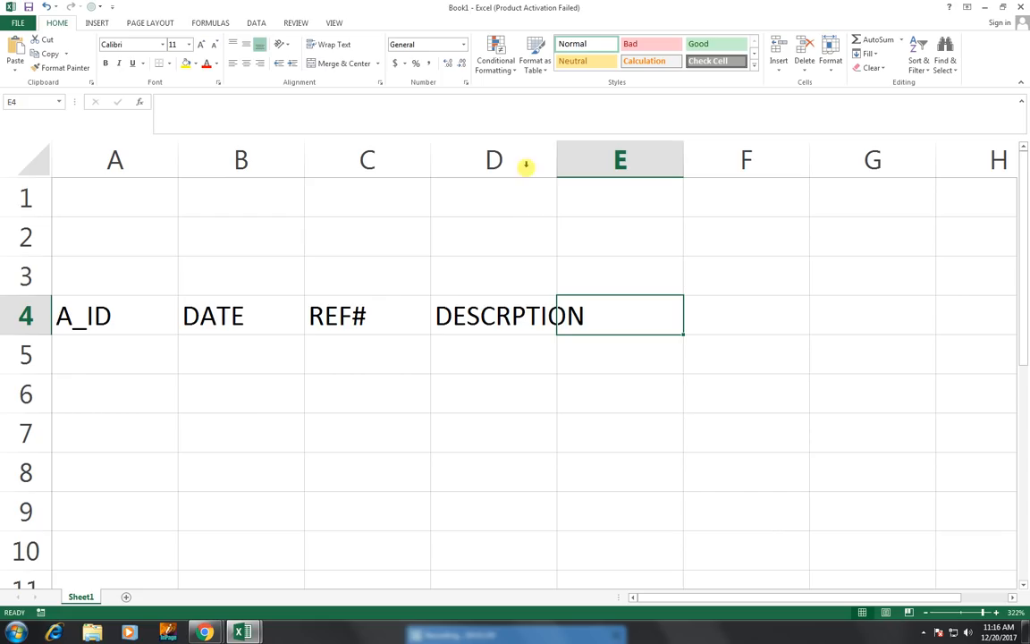
double_click(556, 154)
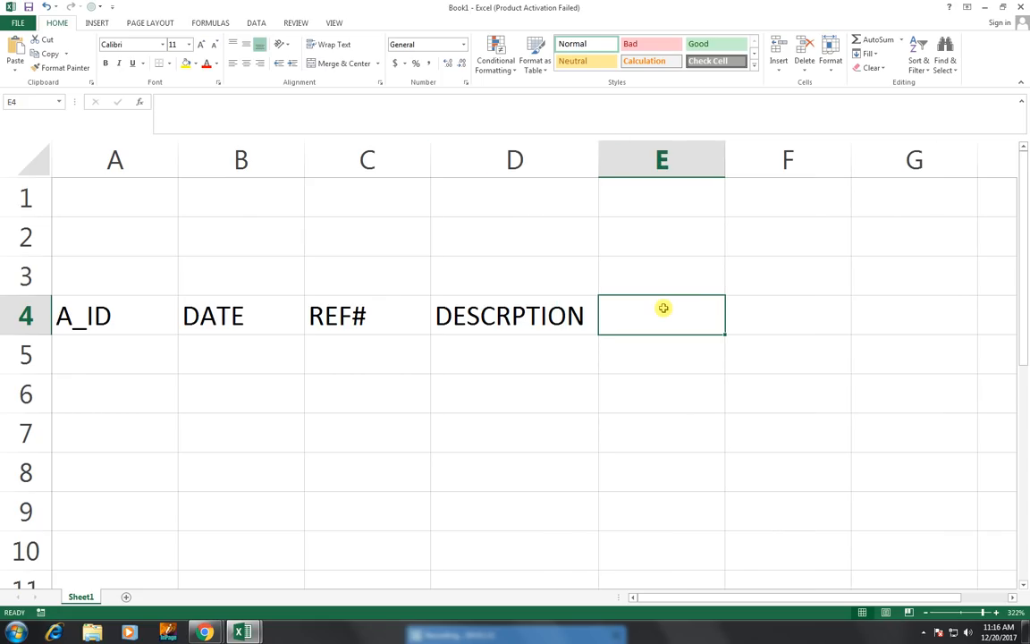
Enter the headers T_DEBIT in E4 and t-CREADIT in F4.
type("DEBIT")
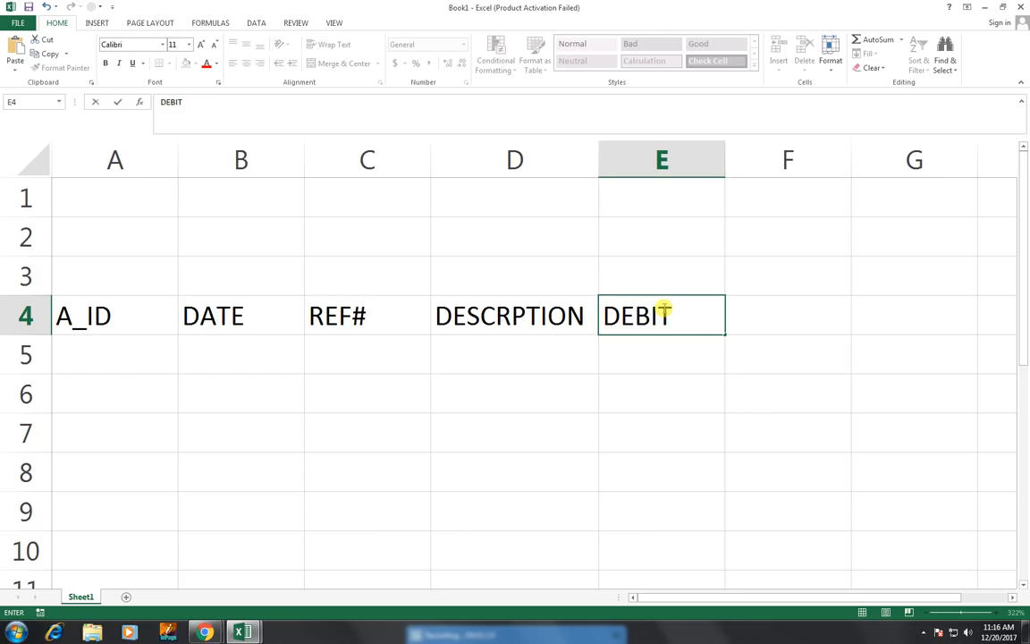
key("BackSpace")
key("BackSpace")
key("BackSpace")
key("BackSpace")
key("BackSpace")
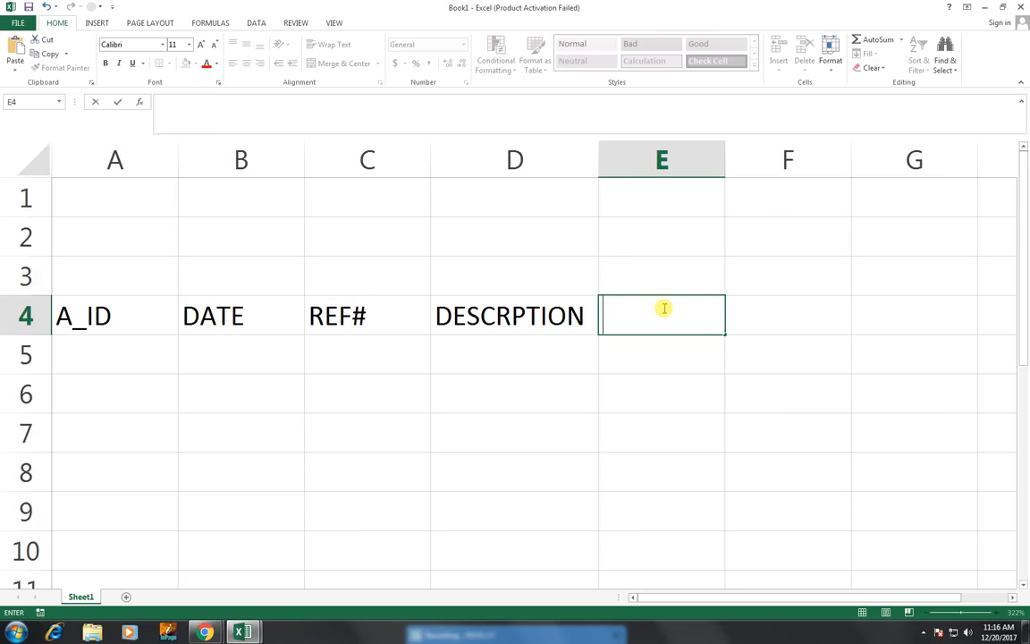
type("T_DEBIT")
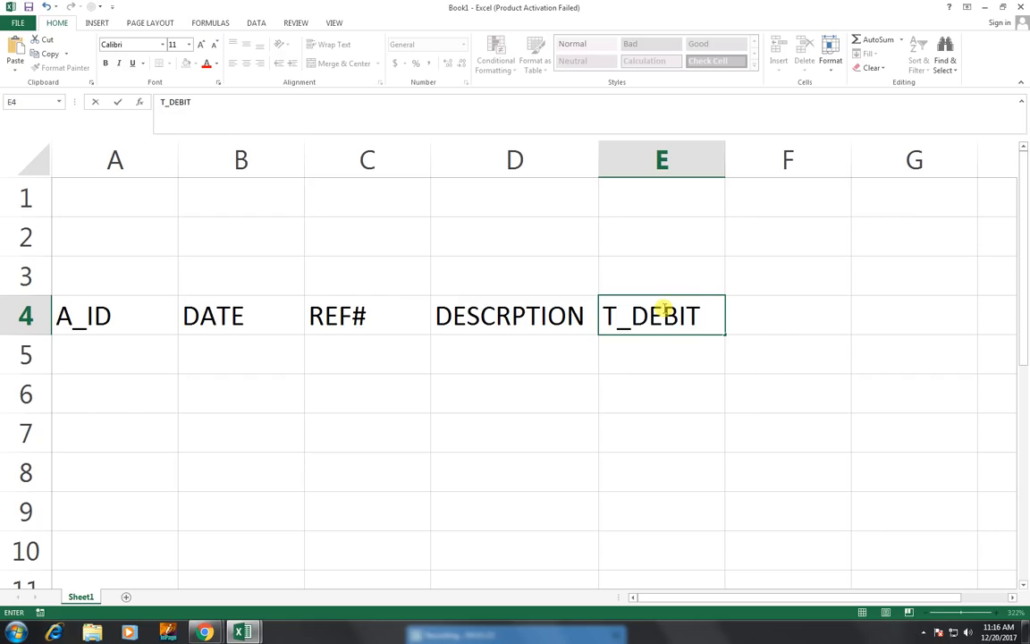
key("Tab")
type("t-CREADIT")
key("Tab")
Try to replace the first letter of the credit header in F4.
key("Left")
key("F2")
key("Left")
key("Left")
key("Home")
key("Right")
key("BackSpace")
type("t")
key("Tab")
type("T")
key("Escape")
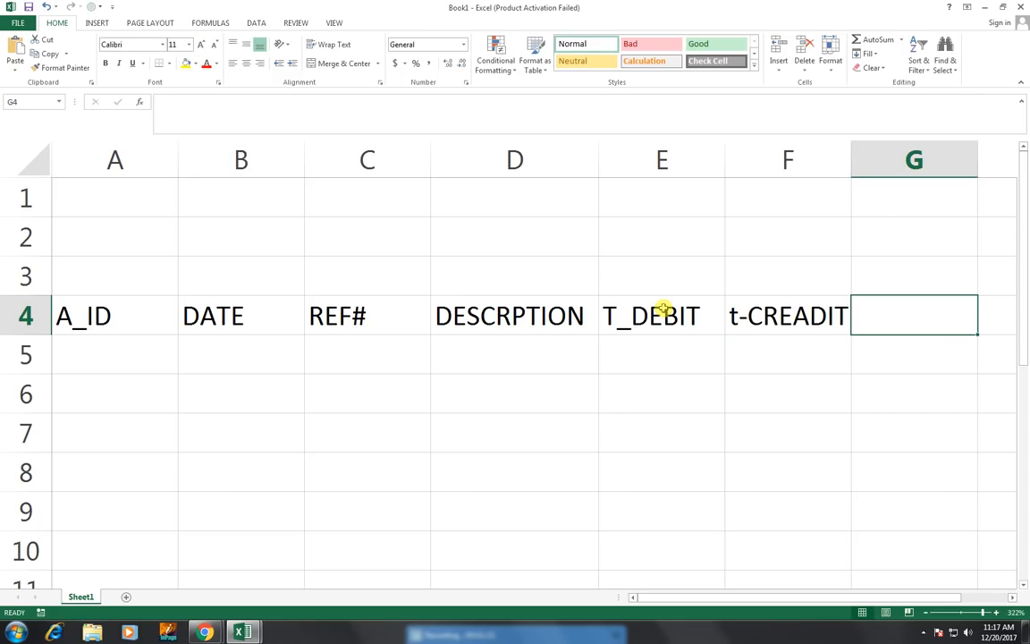
Capitalize the first letter of the credit header in F4 so it reads T-CREADIT.
key("Left")
key("F2")
key("Left")
key("Left")
key("Left")
key("Left")
key("Left")
key("Left")
key("Left")
key("Left")
key("BackSpace")
type("T")
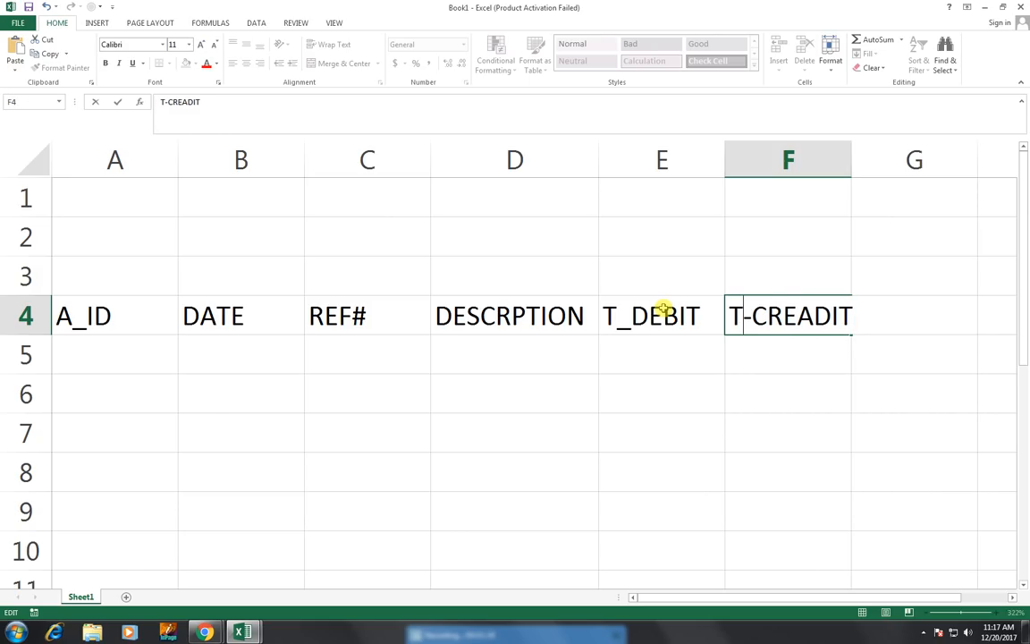
key("Tab")
Enter the header BALANCE in cell G4.
type("B")
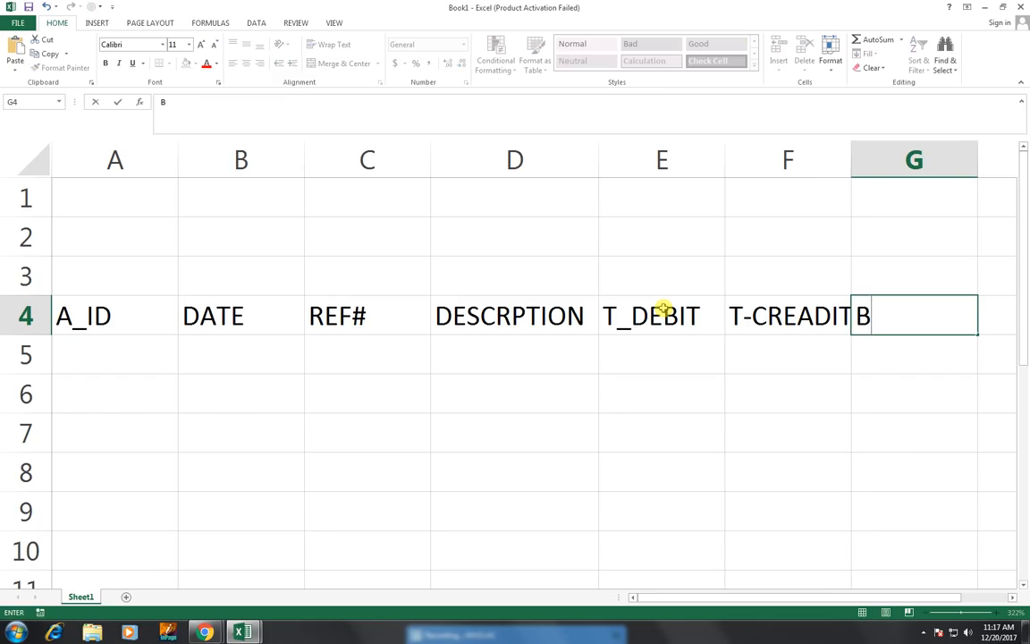
type("ALANCE")
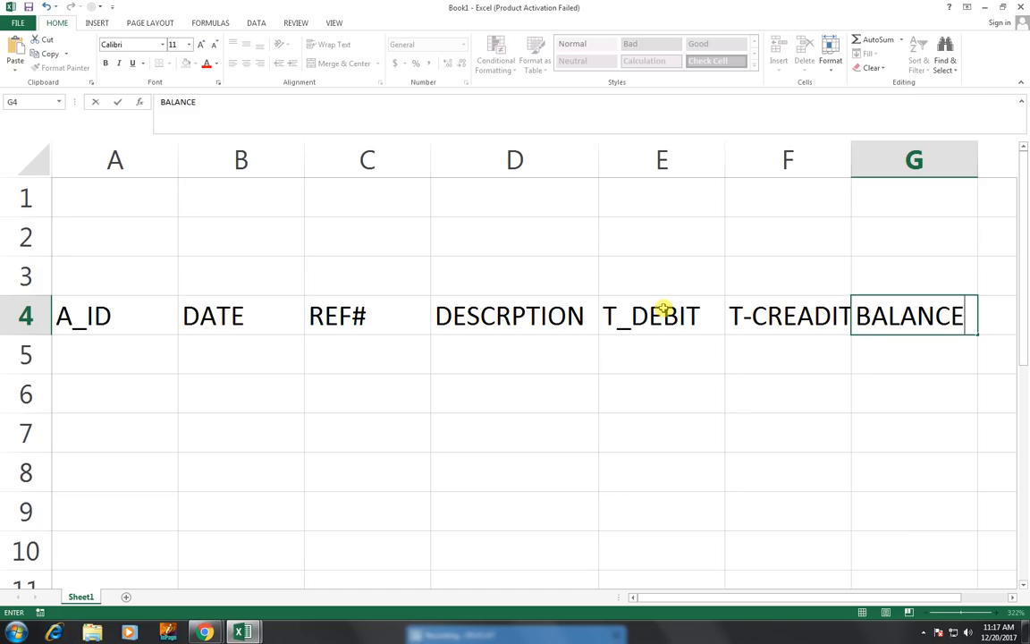
key("Return")
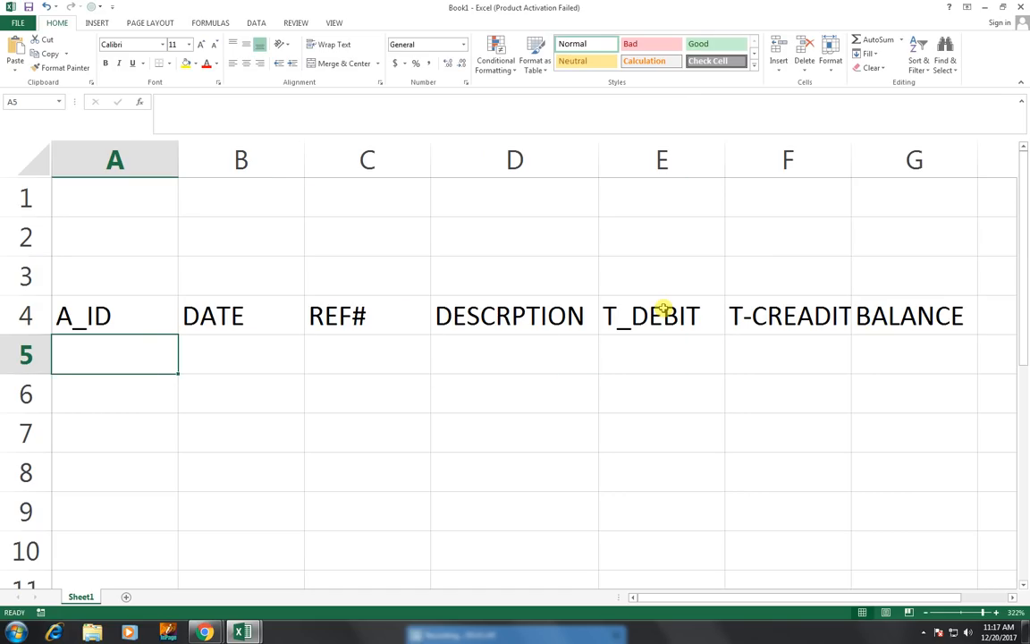
Fill the A_ID column with the series 1 to 7, starting in cell A5.
type("1")
key("Return")
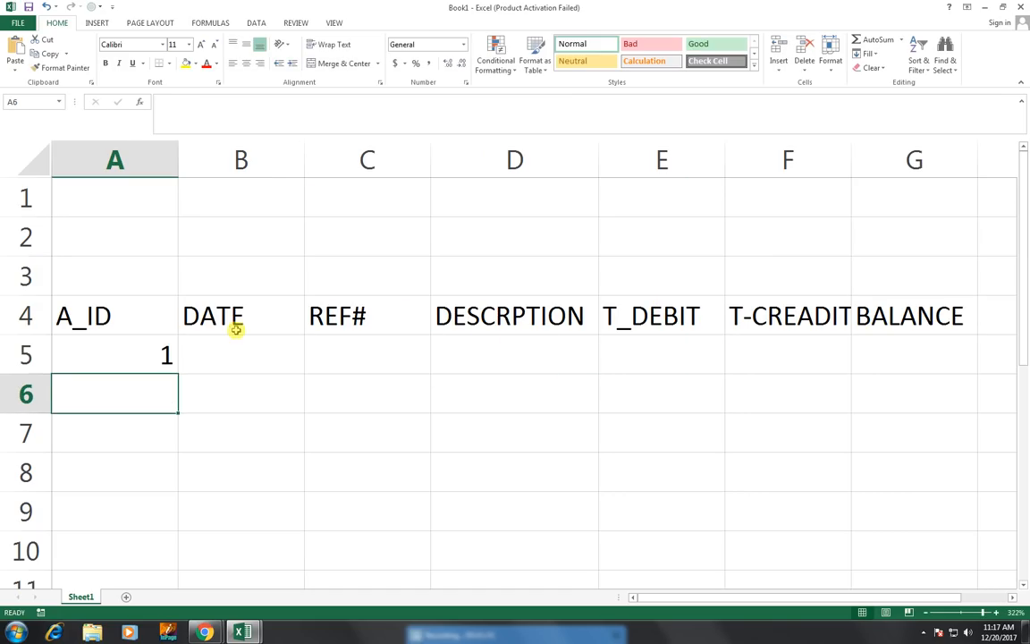
left_click(159, 358)
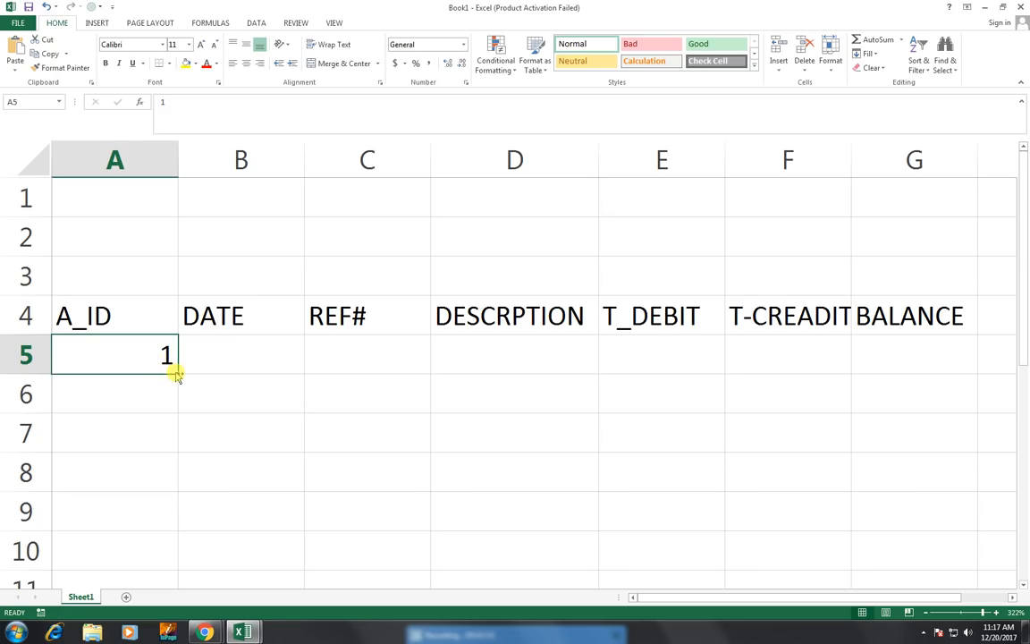
left_click_drag(177, 370, 189, 433)
scroll(189, 432, "up", 2)
Insert a blank row between the header row and the first numbered record.
left_click(277, 337)
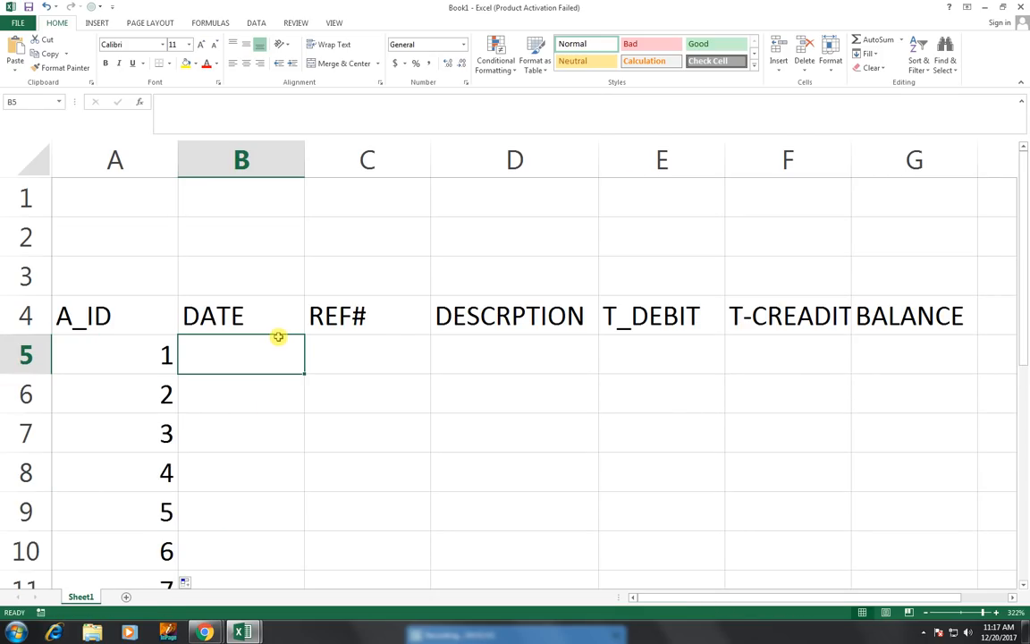
left_click(56, 351)
left_click(7, 351)
key("ctrl+shift+plus")
Enter 1-JAN-18 in B6 and fill consecutive dates down the DATE column to B12.
left_click(239, 407)
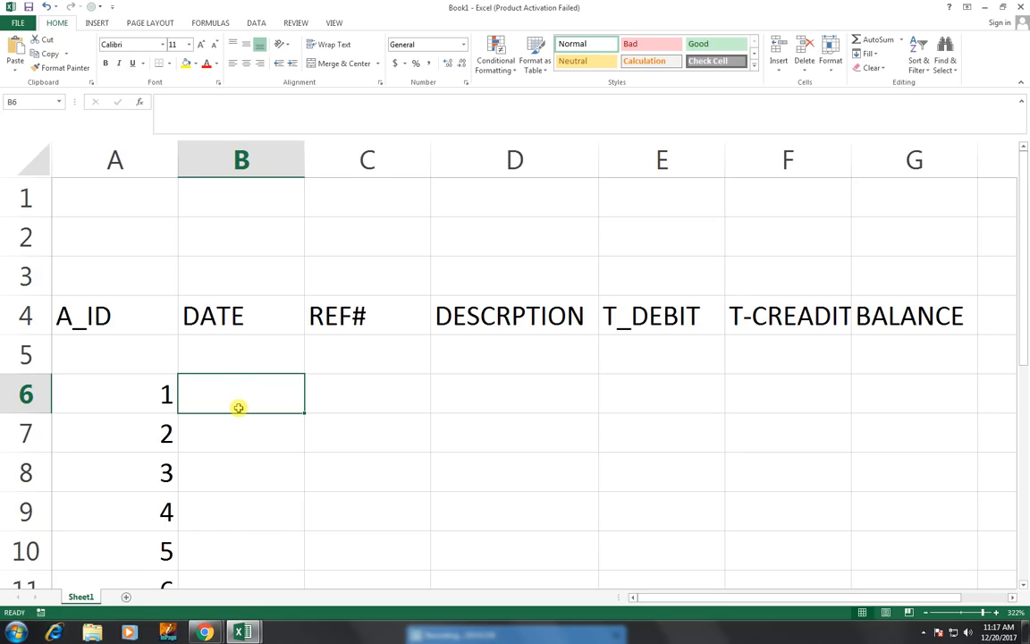
type("1")
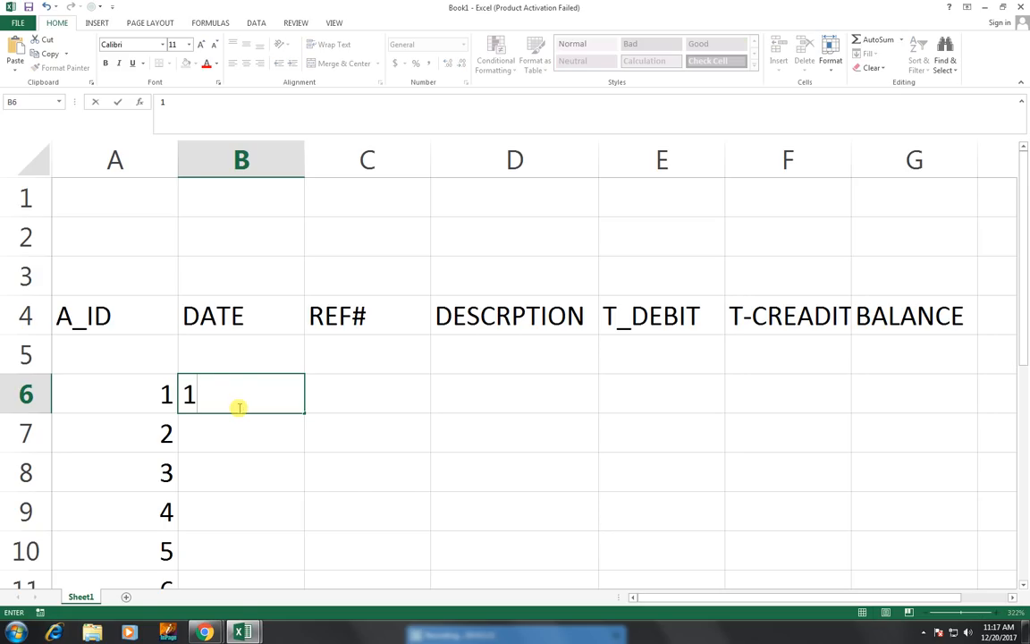
type("-JAN-18")
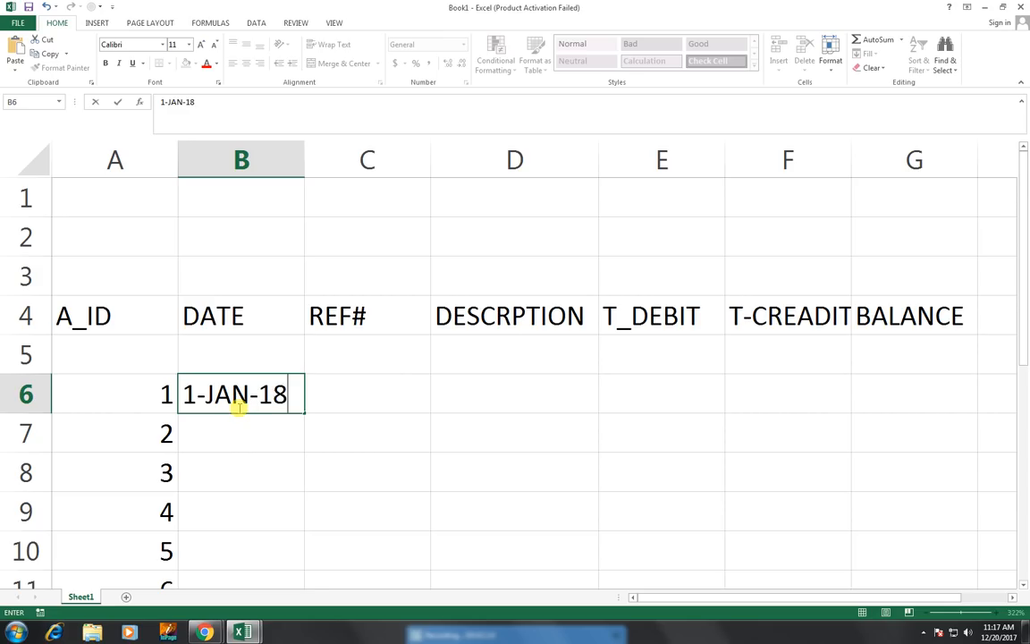
key("Return")
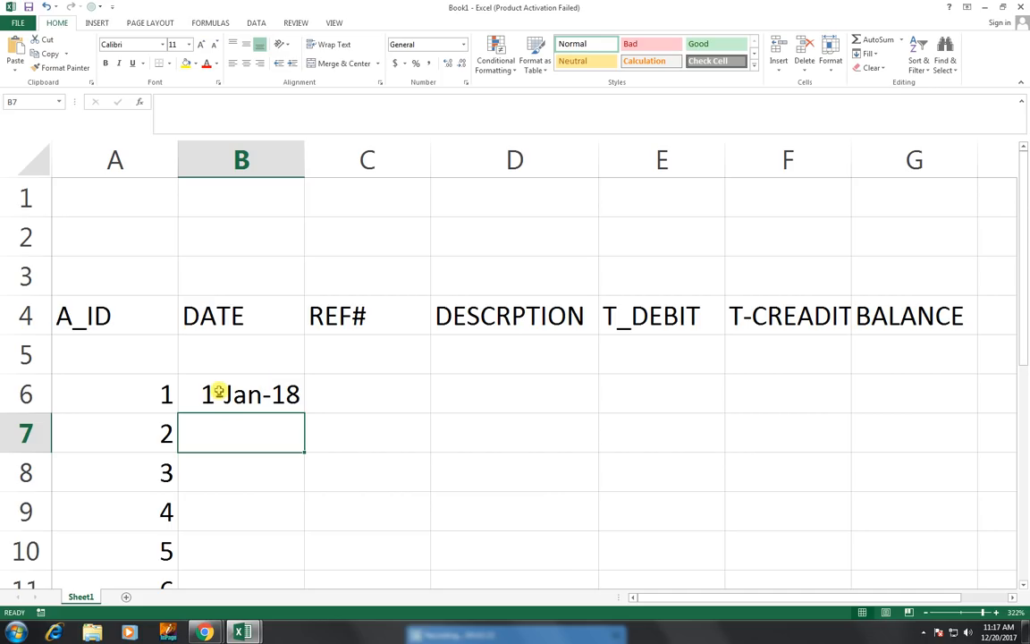
left_click(228, 394)
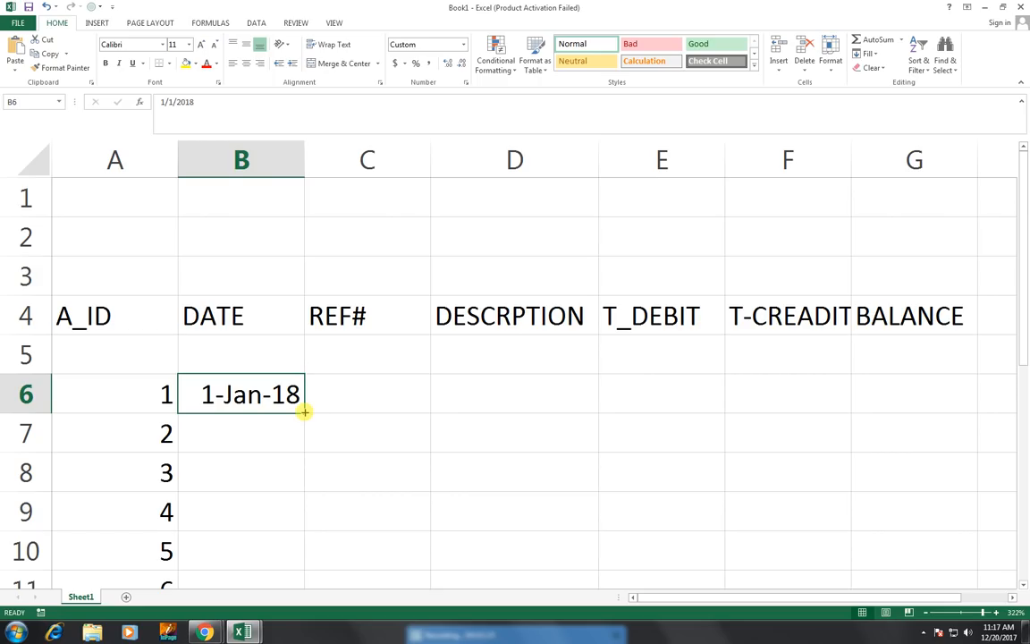
left_click_drag(304, 411, 299, 527)
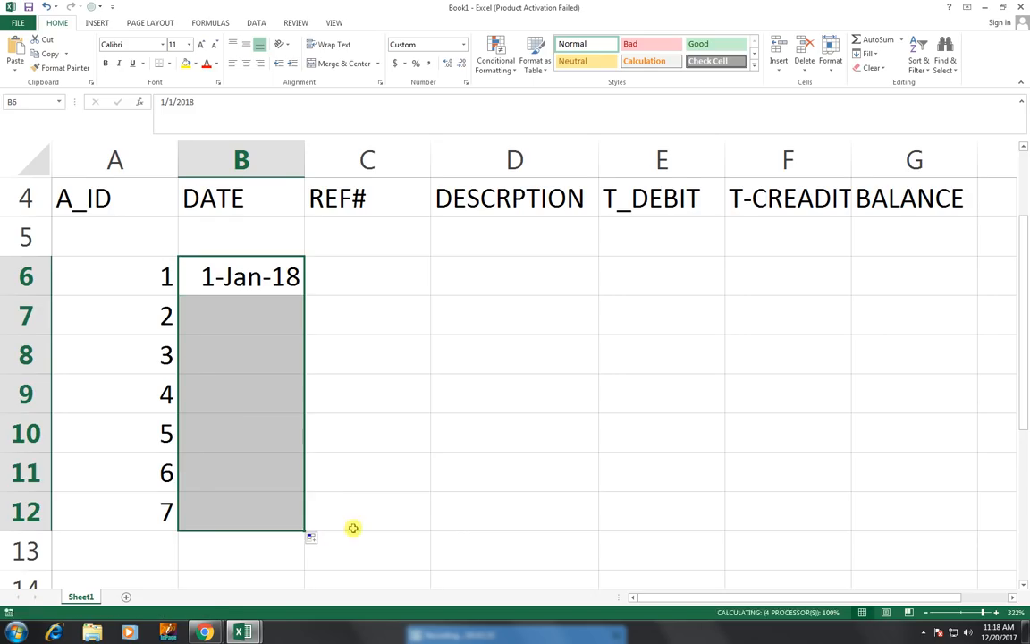
scroll(414, 421, "up", 1)
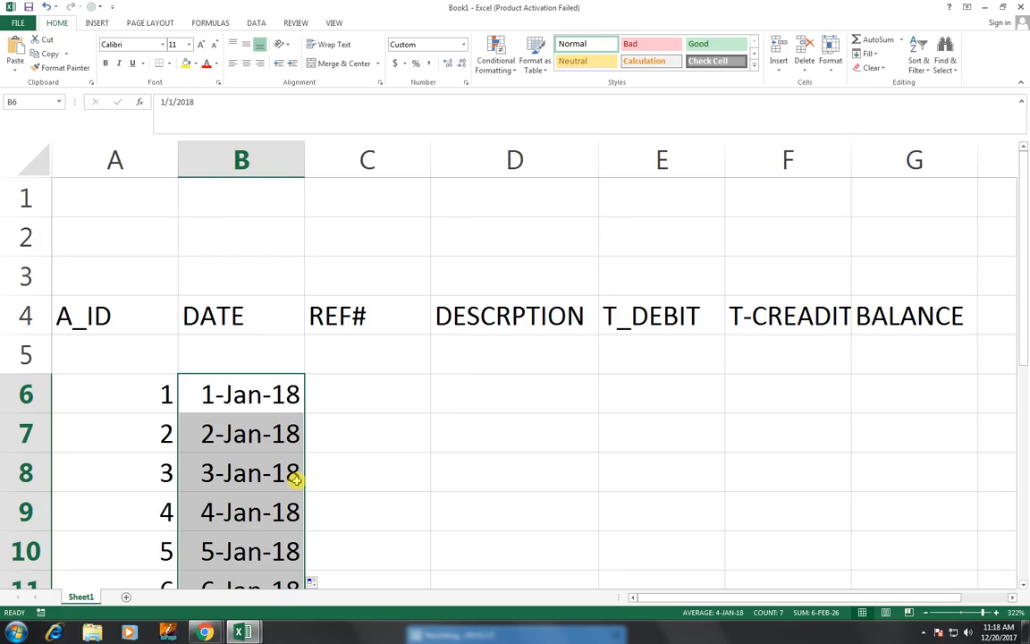
Enter the descriptions REVENUE in D6 and EXPENSE in D7.
left_click(386, 386)
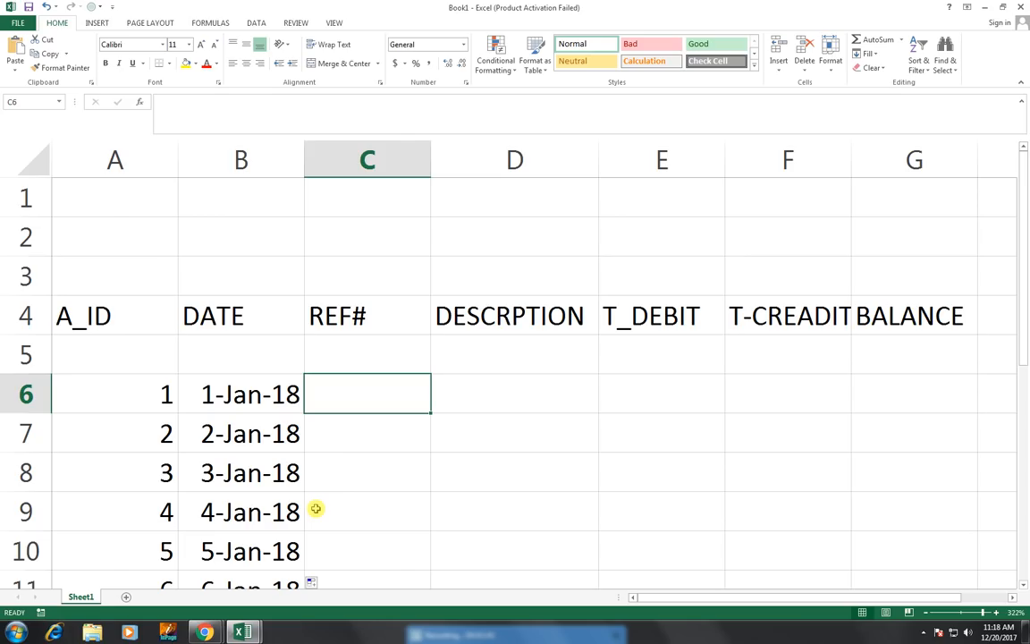
left_click(509, 394)
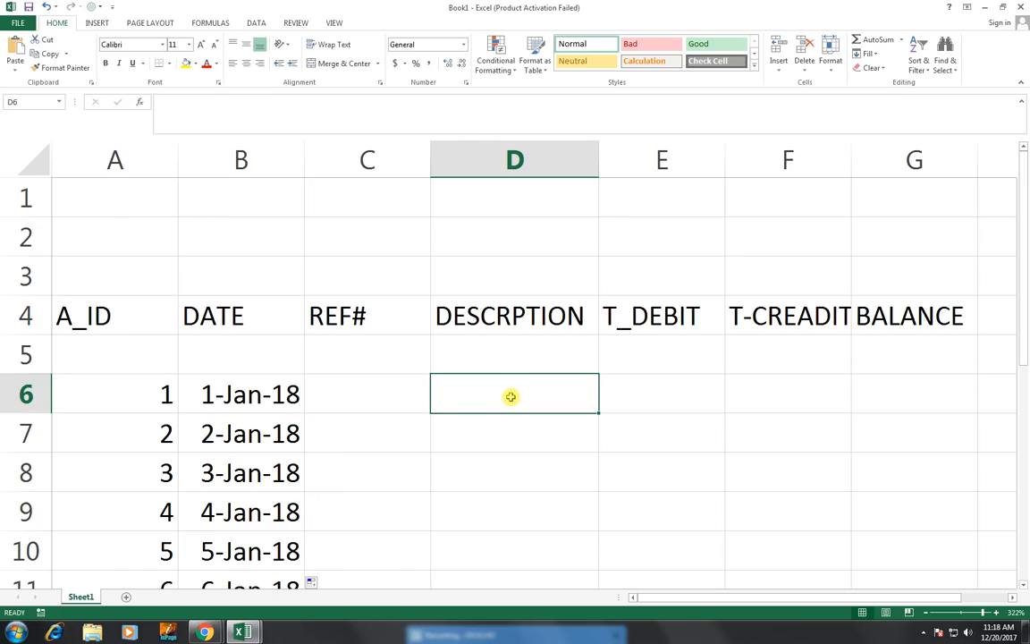
type("REVENUE")
key("Return")
type("EXPEN")
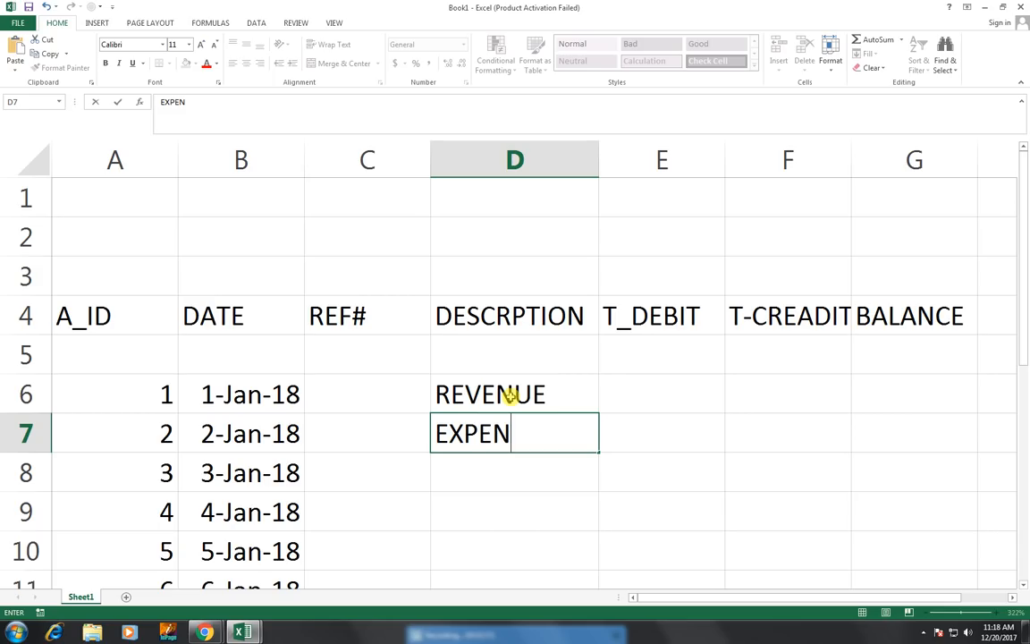
key("F2")
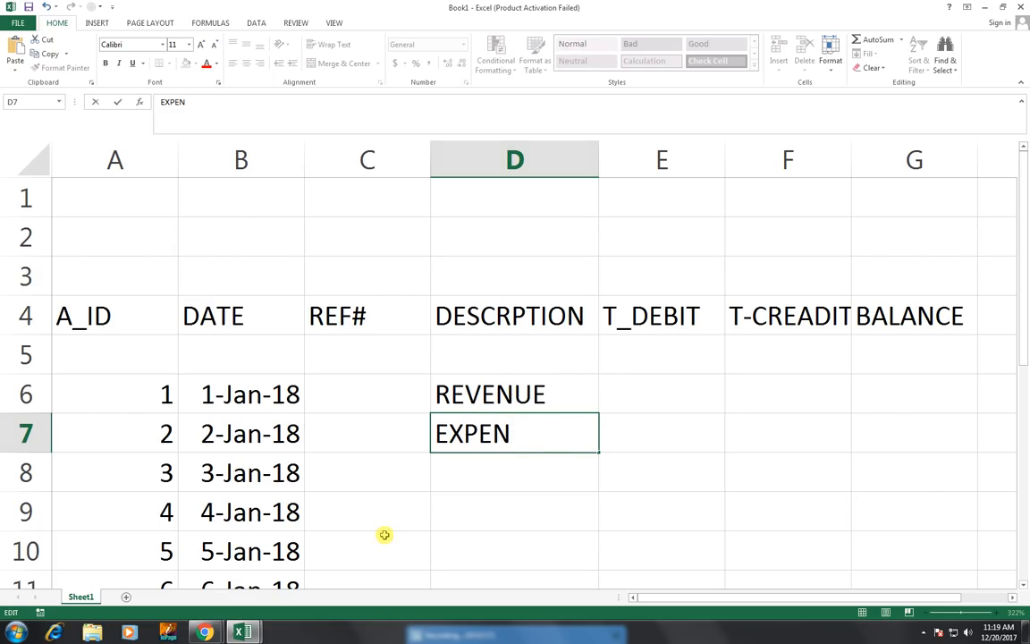
type("SE")
key("Return")
Repeat the alternating REVENUE and EXPENSE entries from D6:D7 down through D10.
left_click(476, 410)
left_click_drag(475, 410, 478, 430)
key("ctrl+q")
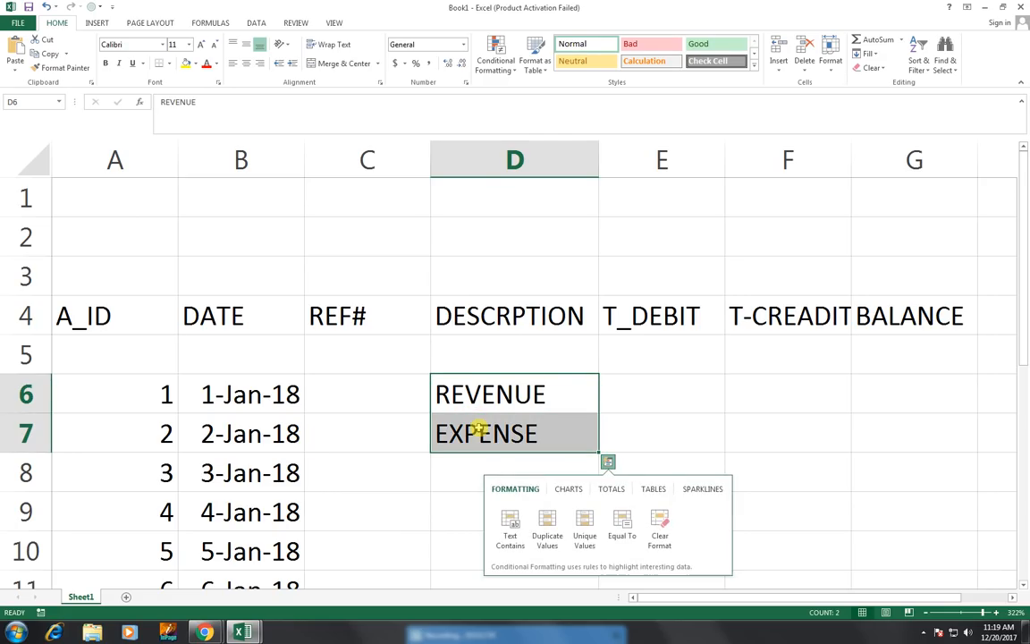
left_click_drag(602, 454, 594, 526)
key("ctrl+z")
left_click_drag(568, 398, 596, 551)
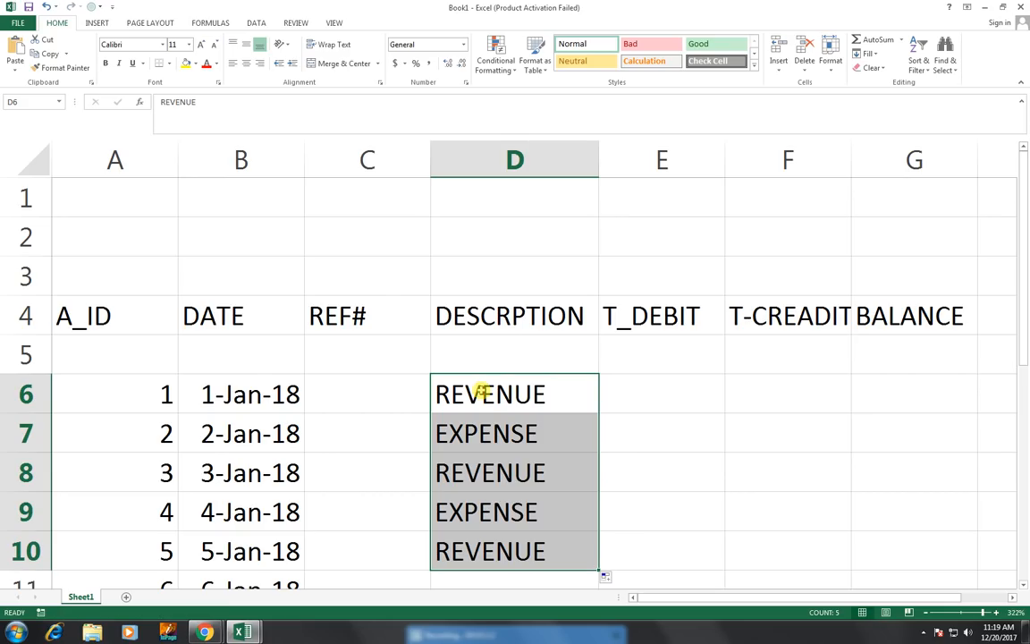
left_click(498, 550)
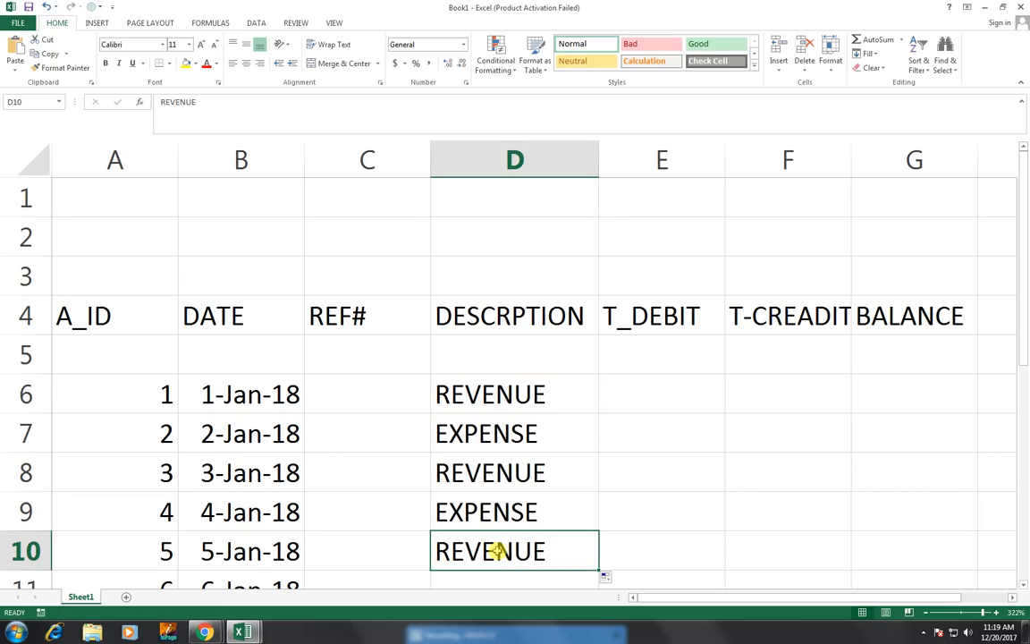
Copy the EXPENSE description from D9 down into D10.
key("Up")
key("shift+Down")
key("ctrl+d")
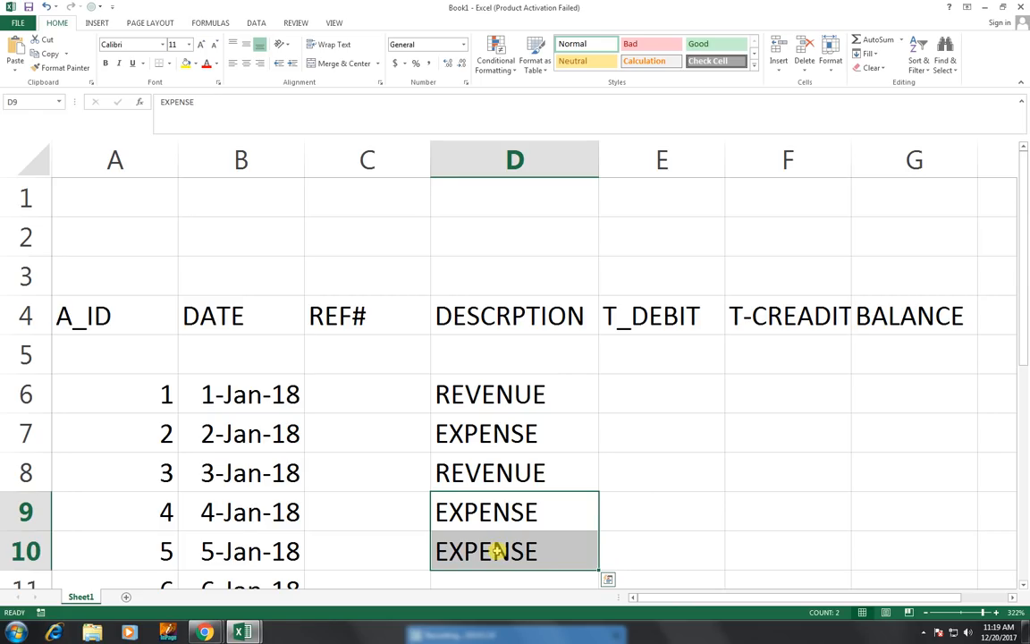
Enter REVENUE as the description in D11 and D12.
key("Down")
key("Down")
type("REVENUE")
key("Return")
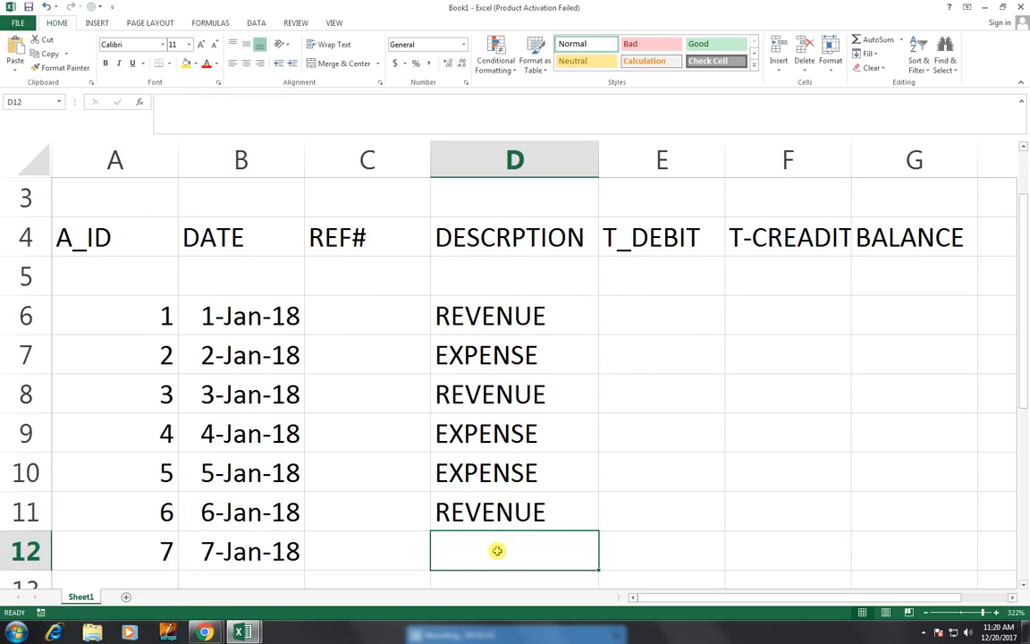
type("REVENUR")
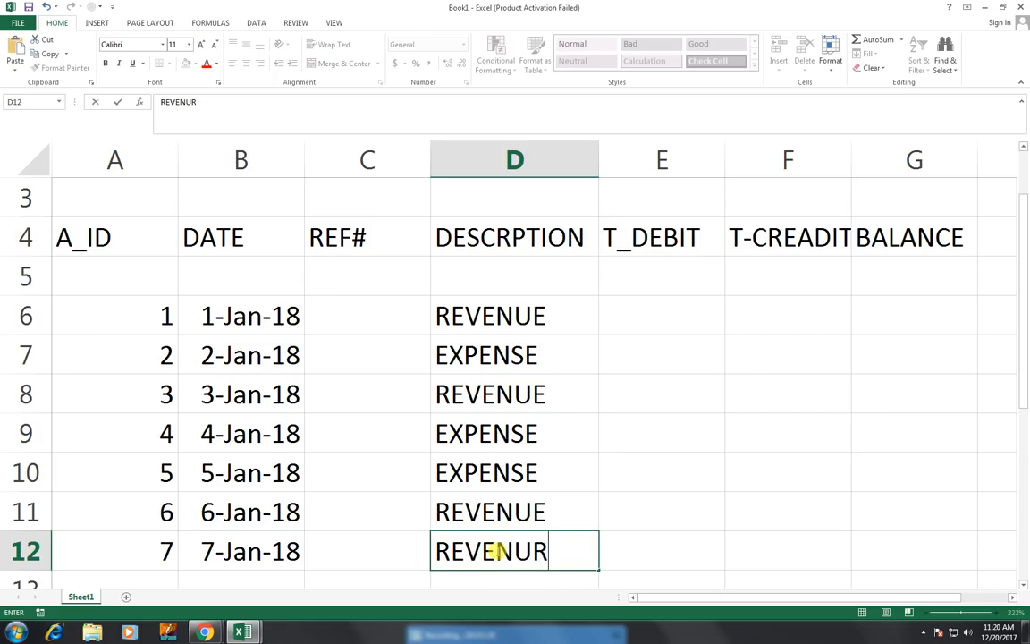
key("BackSpace")
type("E")
key("ctrl+Return")
key("Left")
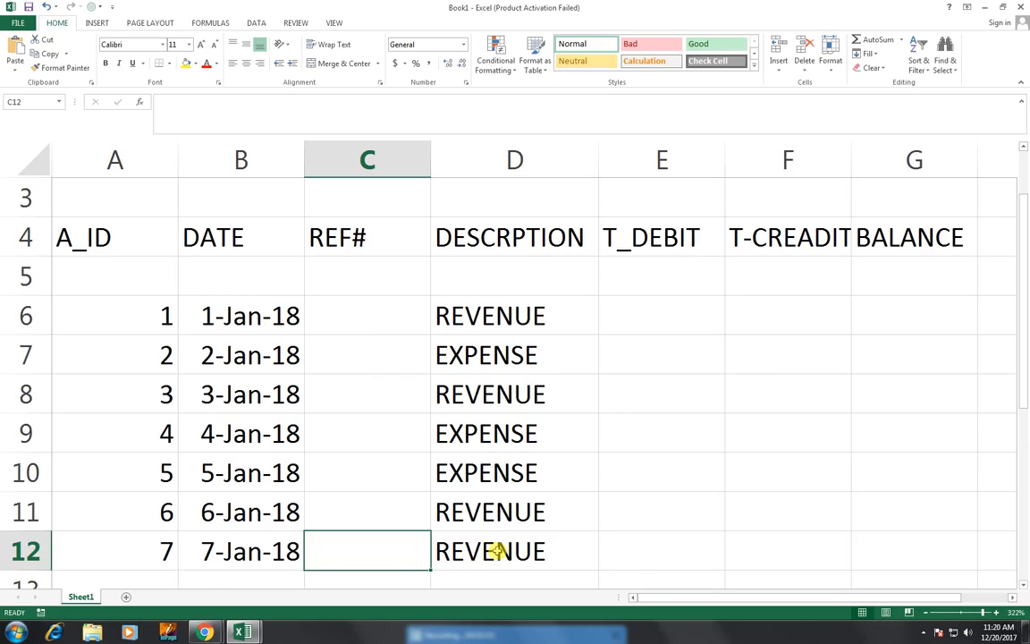
Try to reduce the height of the blank row 5 below the headers.
scroll(474, 358, "up", 2)
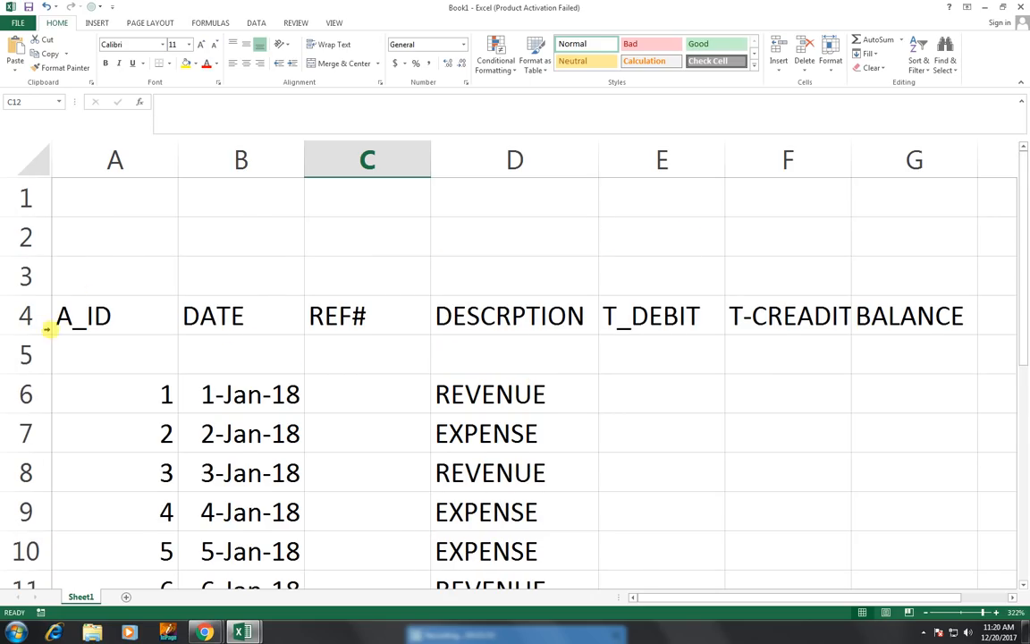
left_click_drag(36, 374, 50, 344)
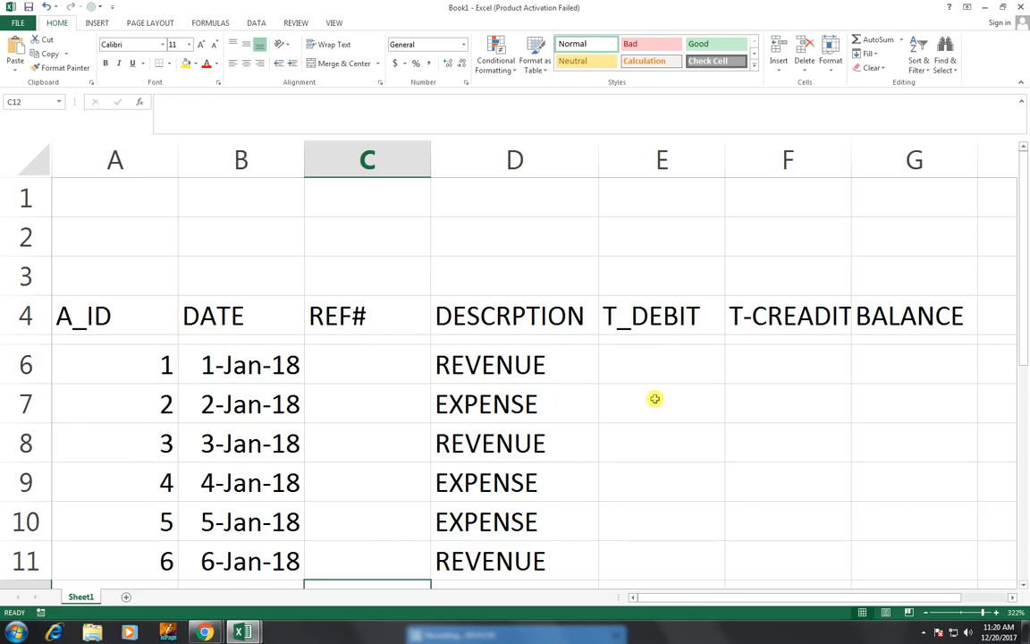
scroll(50, 348, "down", 2)
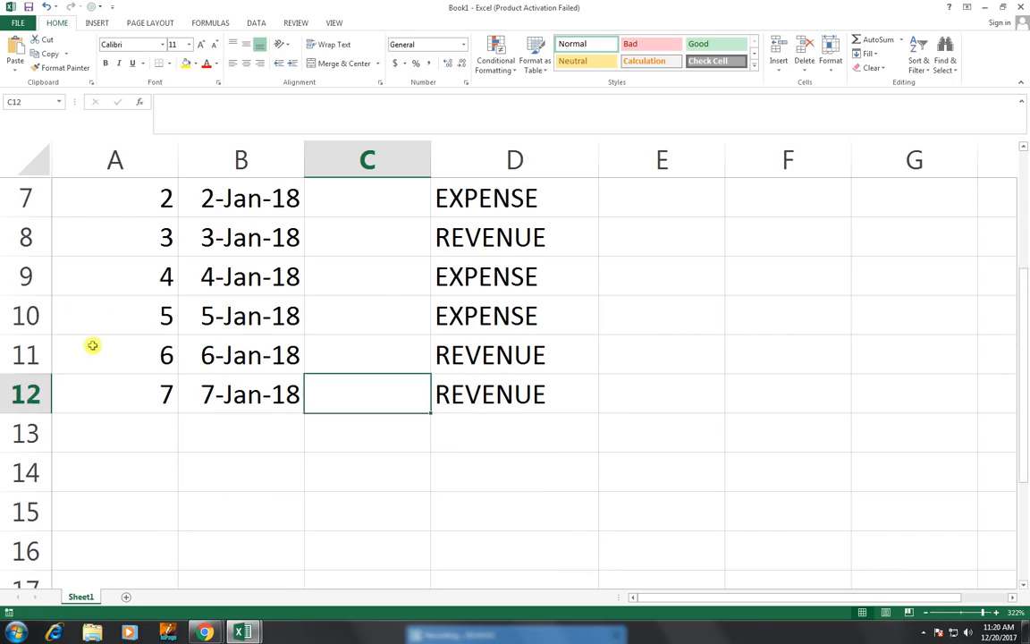
scroll(233, 373, "up", 2)
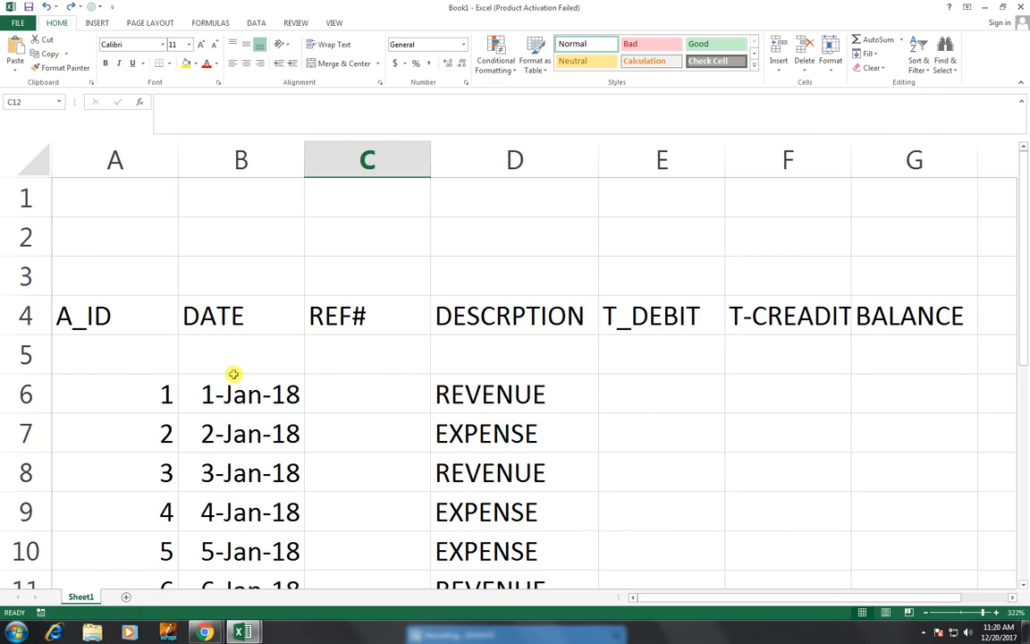
Enter a debit of 100000 in E6 for the first REVENUE record.
key("Right")
key("Up")
key("Up")
key("Up")
key("Up")
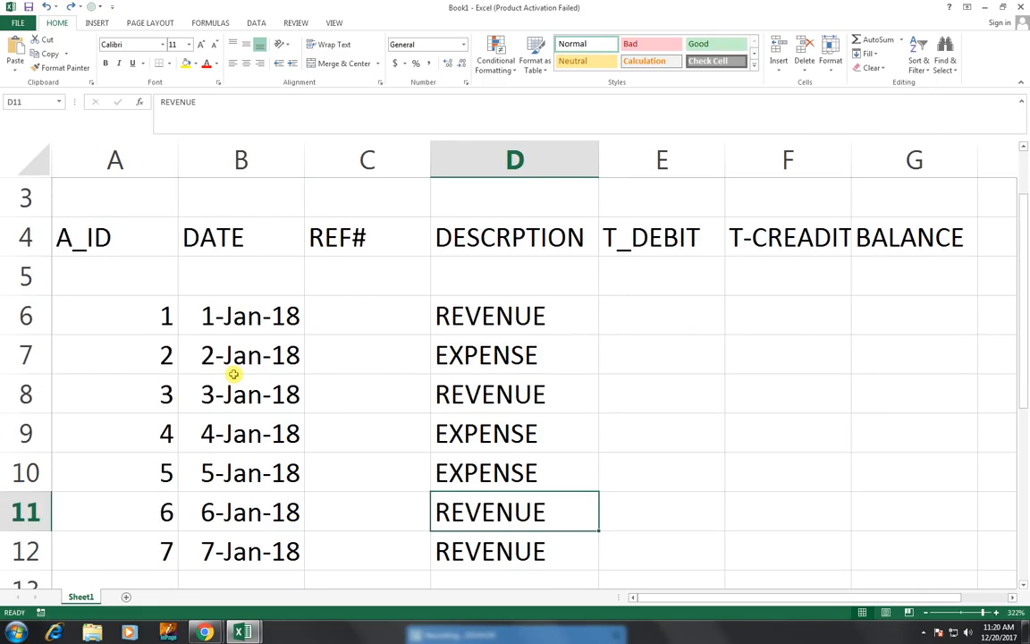
key("Right")
key("Up")
key("Up")
type("100000")
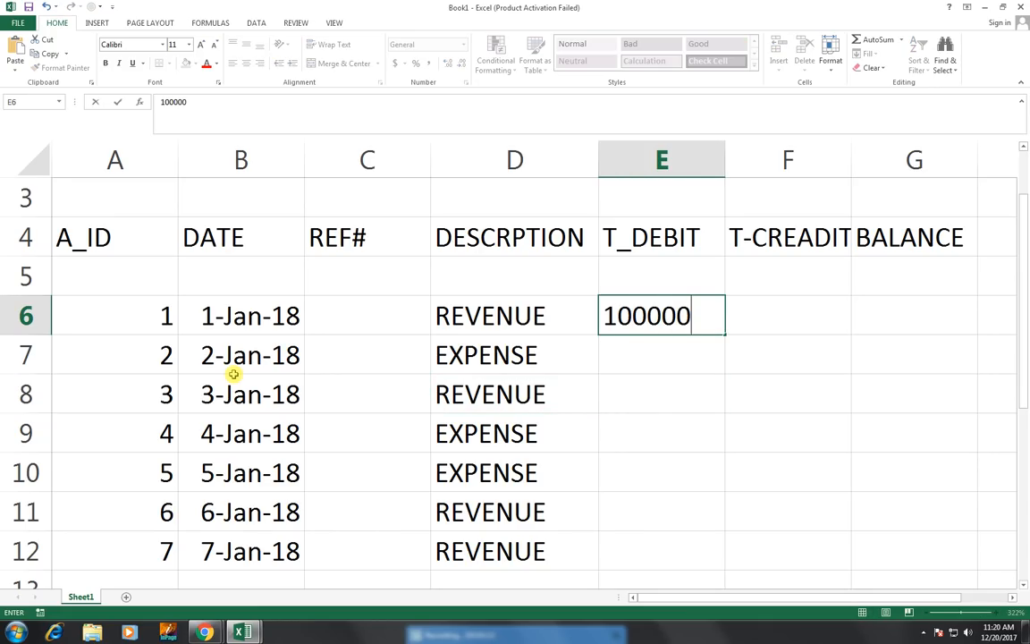
key("Return")
Shrink the blank row 5 to a narrow gap between the header row and the first record.
key("Right")
key("Up")
key("Up")
key("Right")
key("Down")
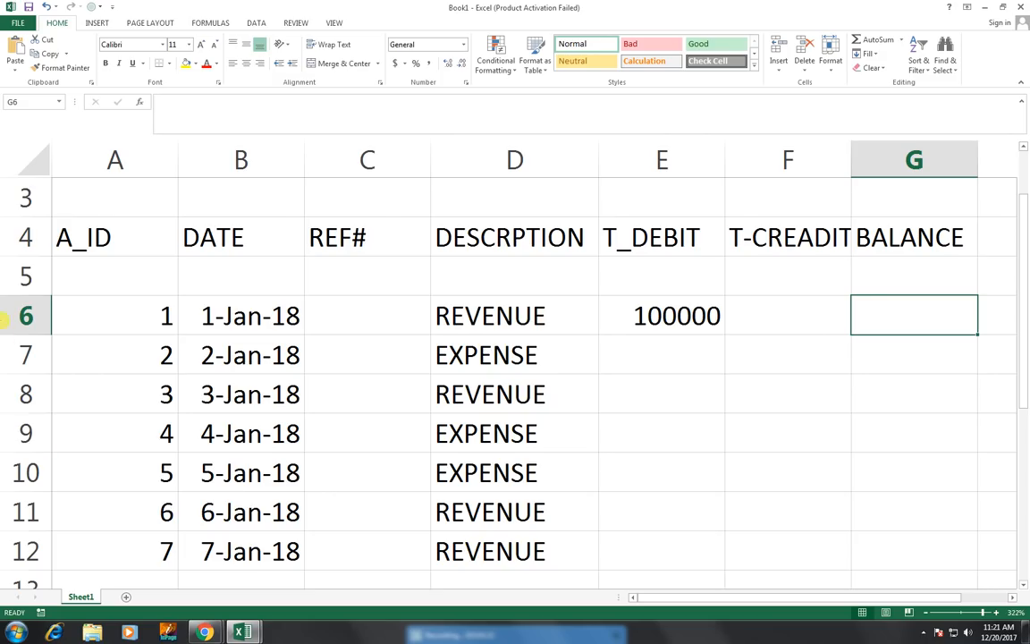
left_click_drag(36, 295, 33, 266)
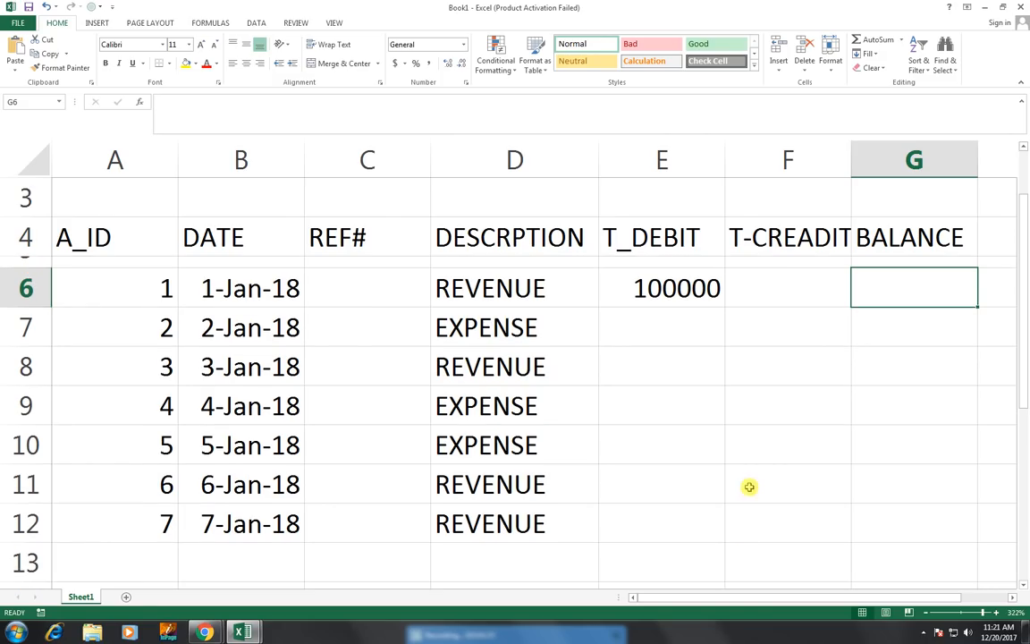
scroll(716, 480, "up", 1)
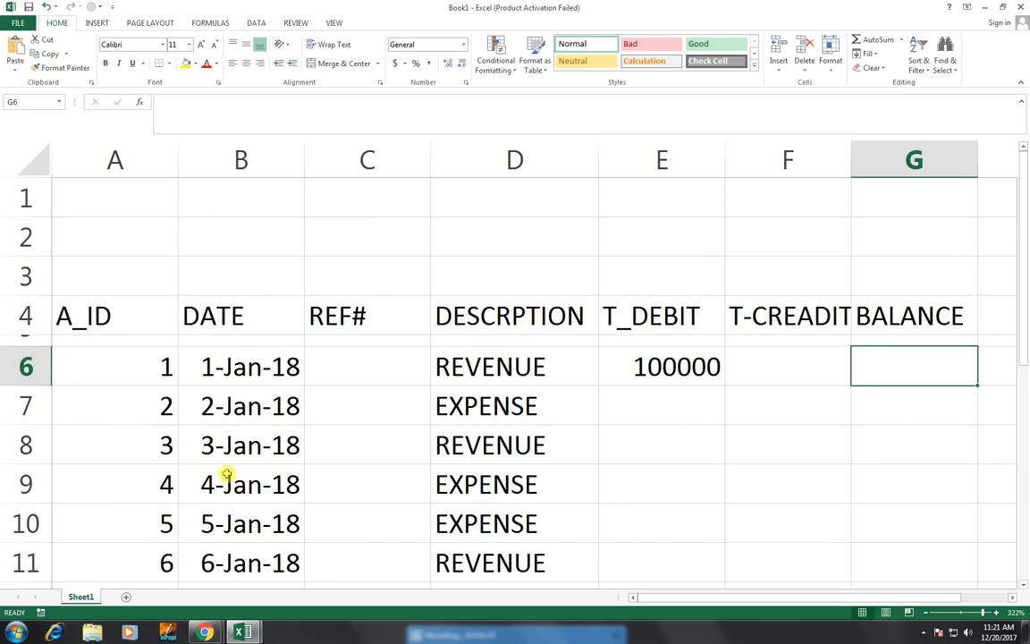
Enter a credit of 20000 in F7 for the first EXPENSE record.
left_click(781, 411)
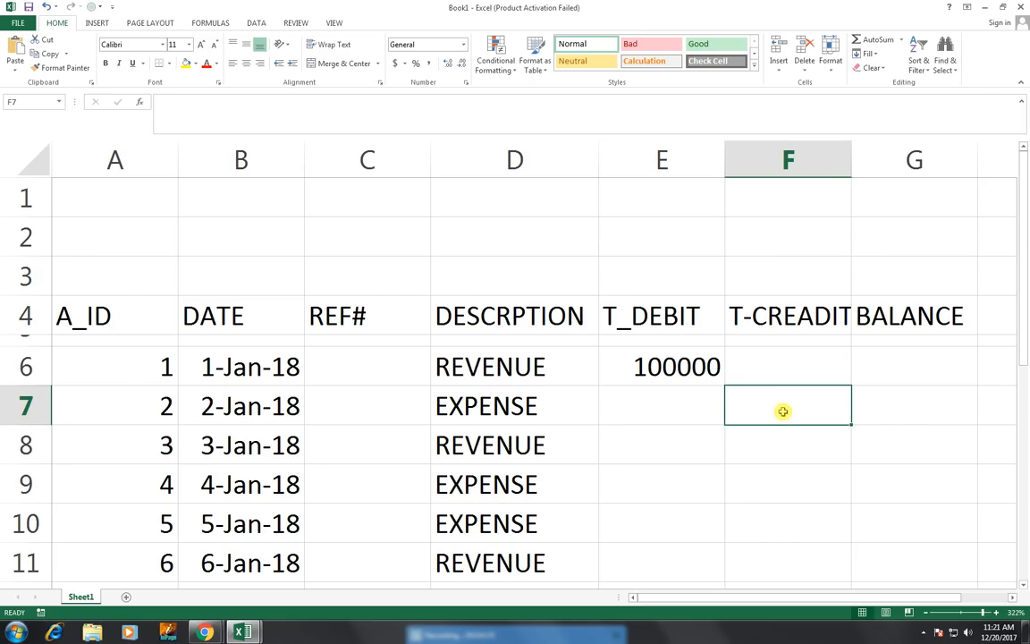
type("20000")
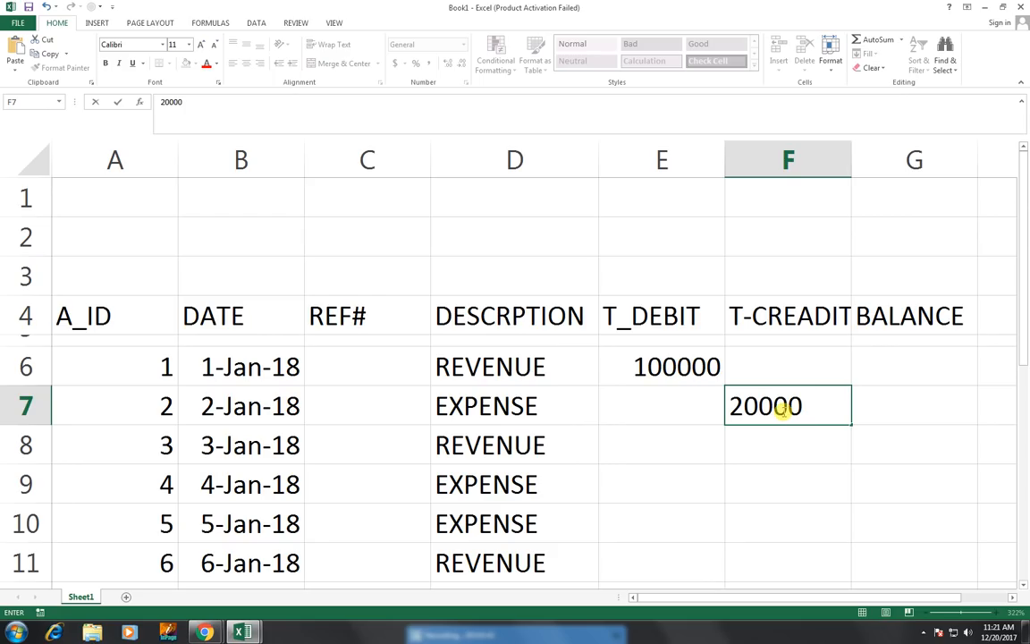
key("ctrl+Return")
Enter the formula =E6 in G6 as the first record's balance.
key("Tab")
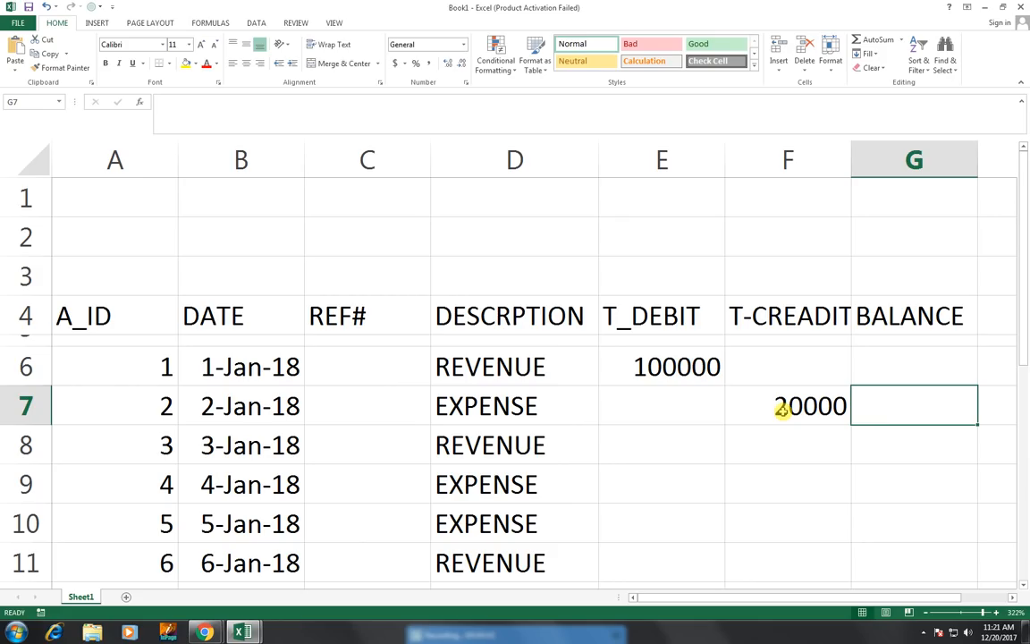
key("Up")
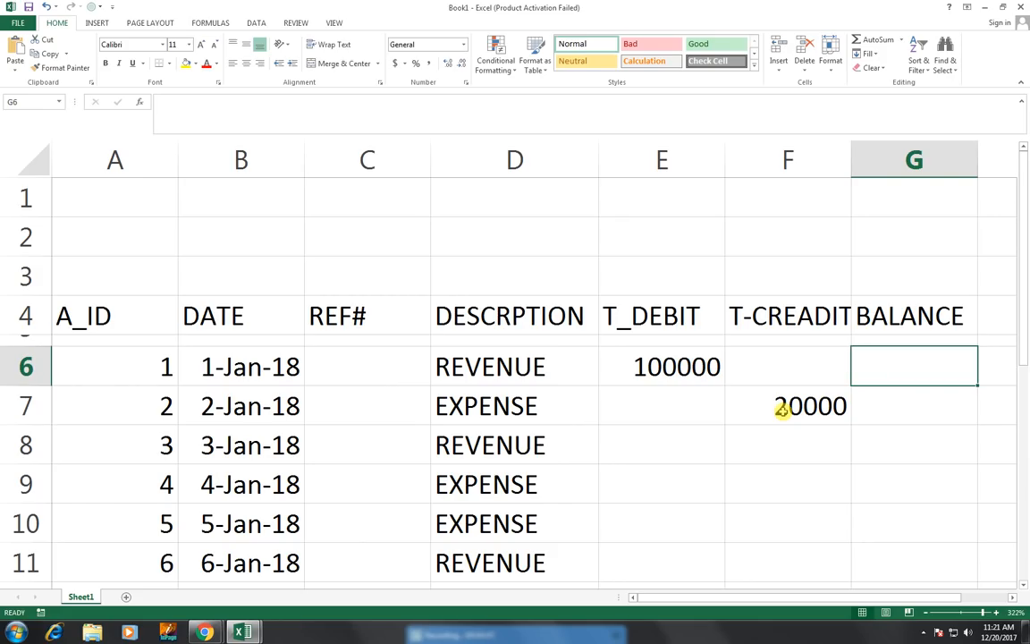
type("=")
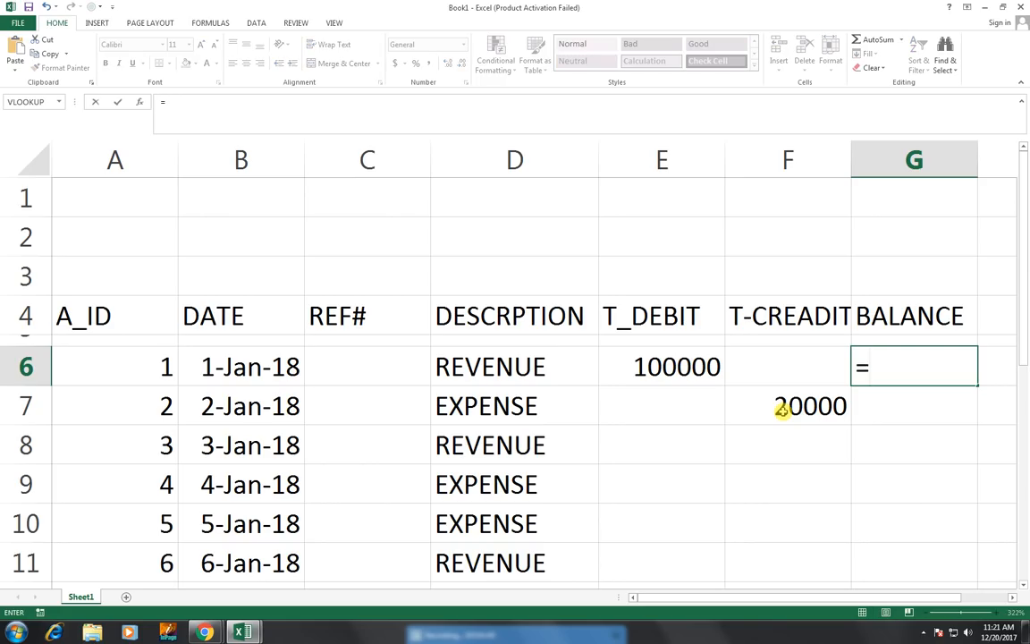
key("Left")
key("Left")
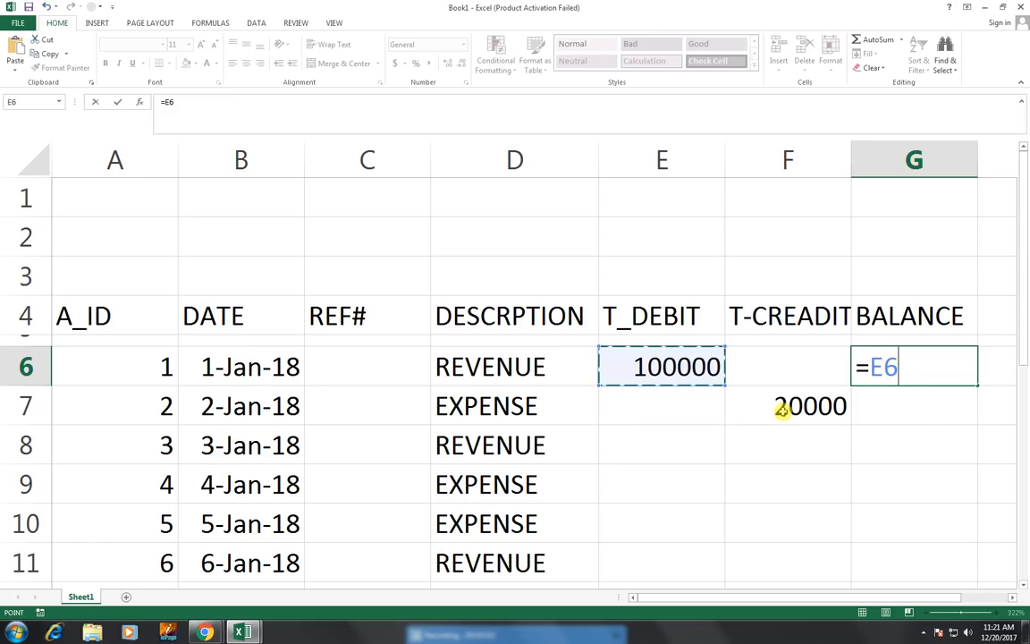
key("Return")
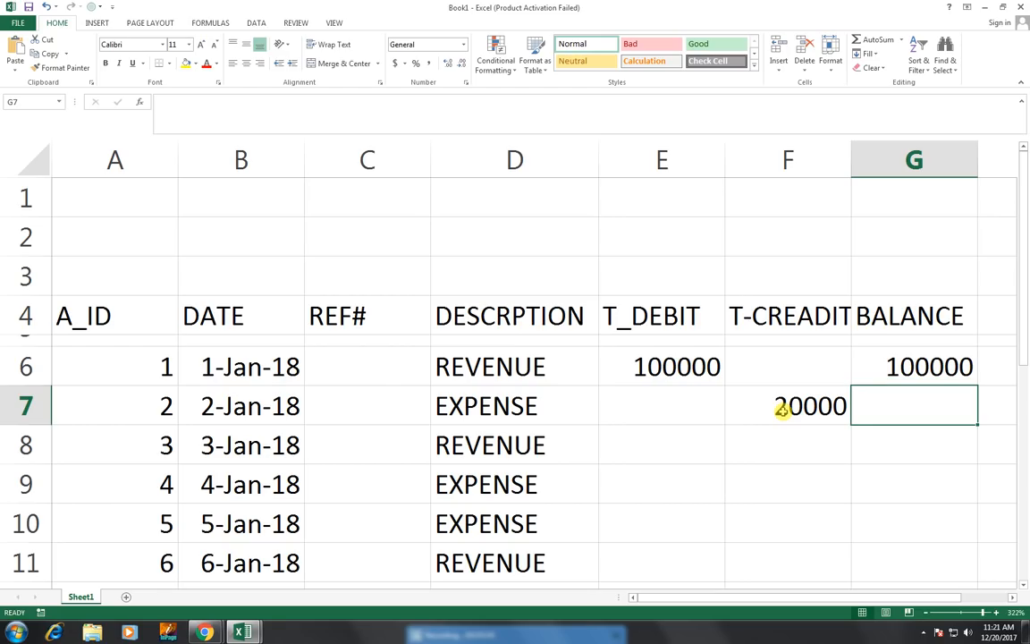
Examine the debit, credit and balance cells of the first two records, including the formula in G6.
key("Left")
key("Left")
key("Up")
key("Right")
key("Right")
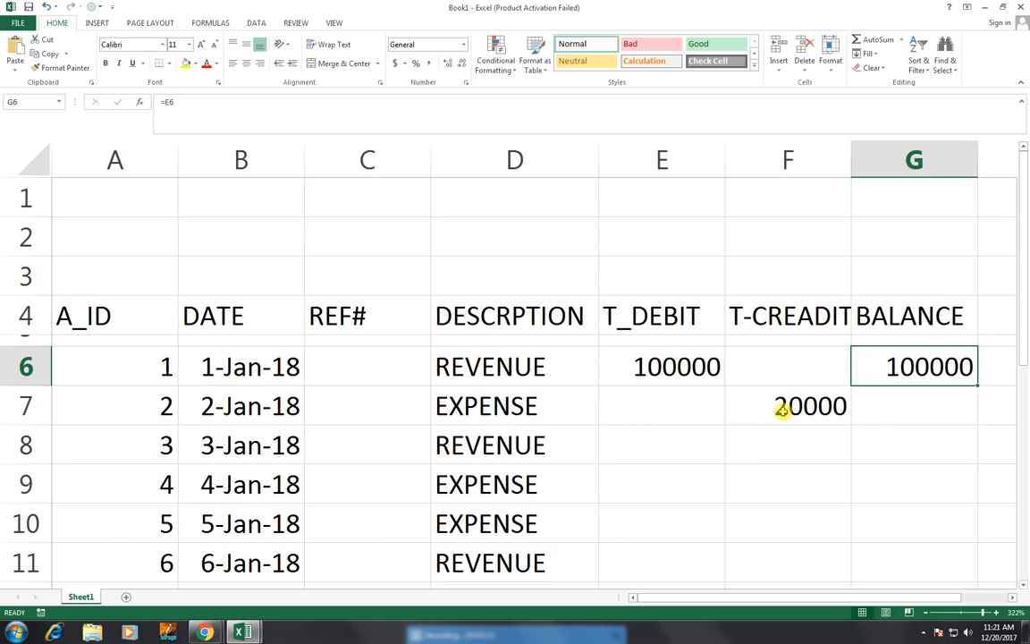
key("Down")
key("Left")
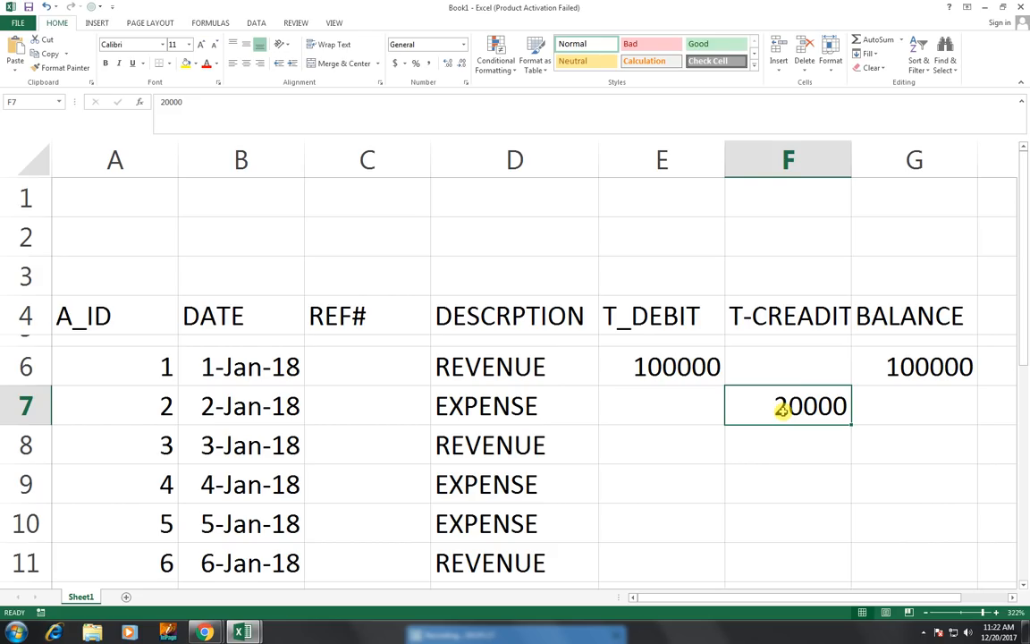
key("Right")
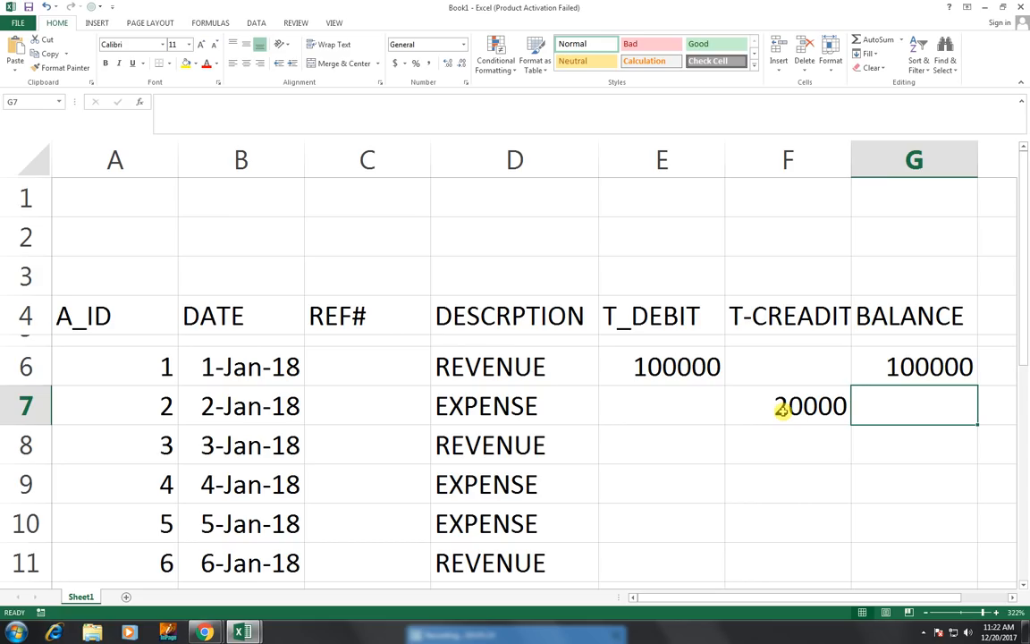
key("Up")
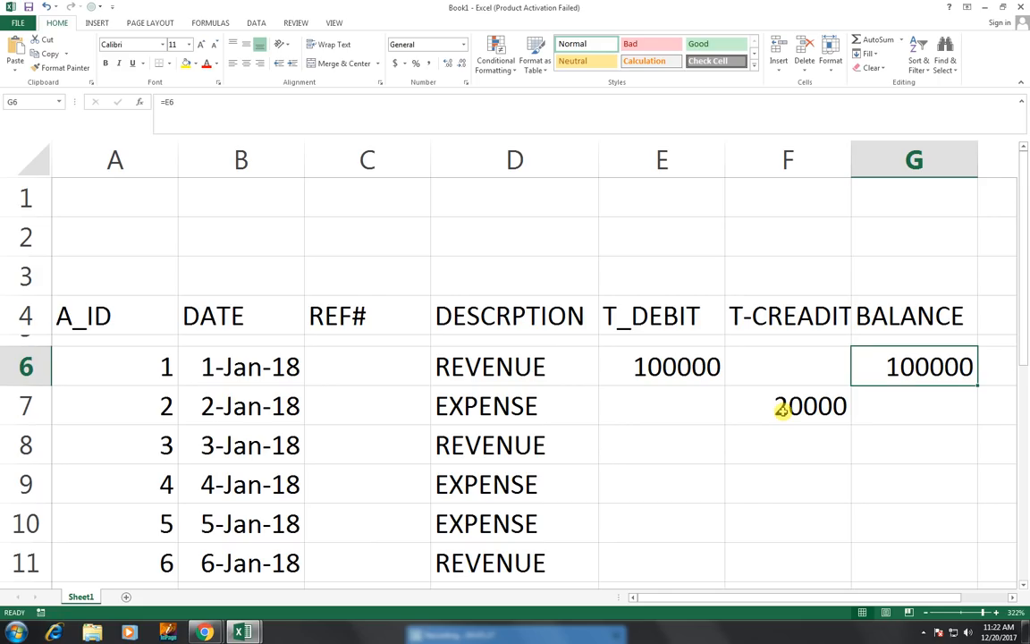
key("F2")
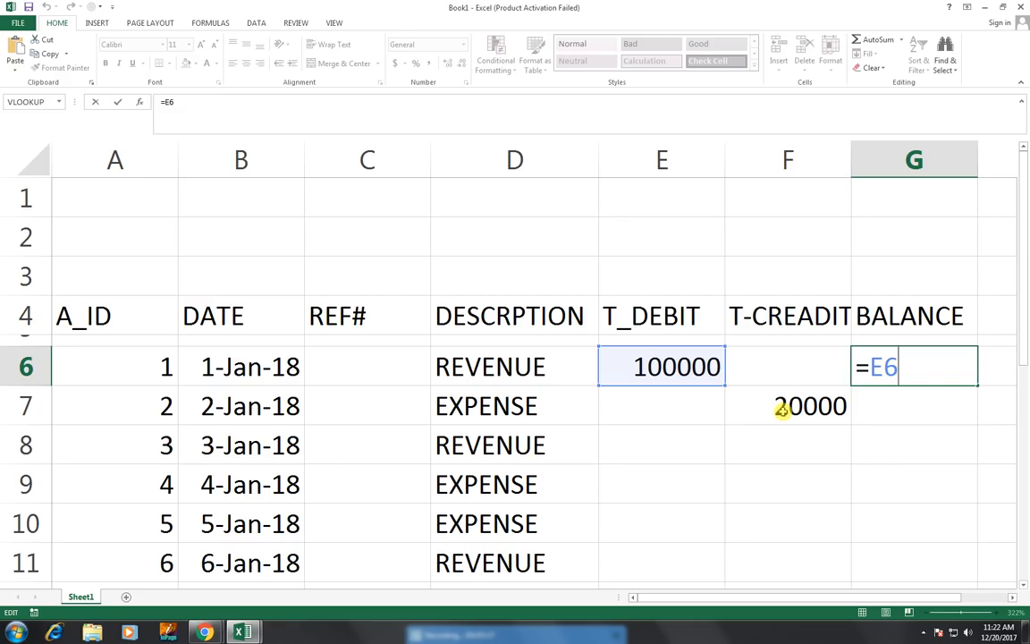
key("Return")
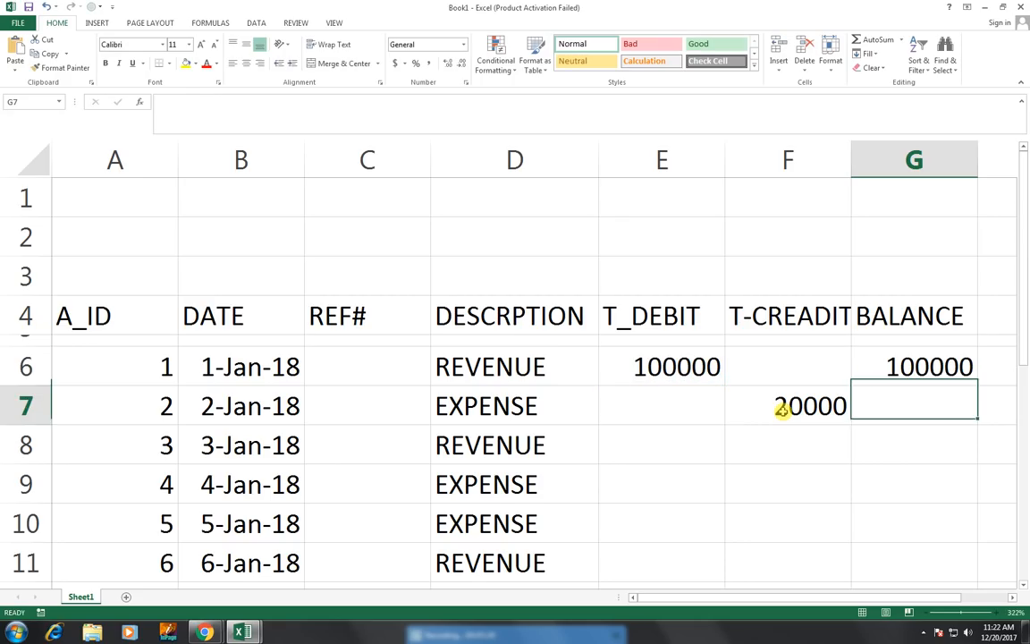
Set the first record's debit in E6 to 80000.
key("Up")
key("Left")
key("Left")
type("800000")
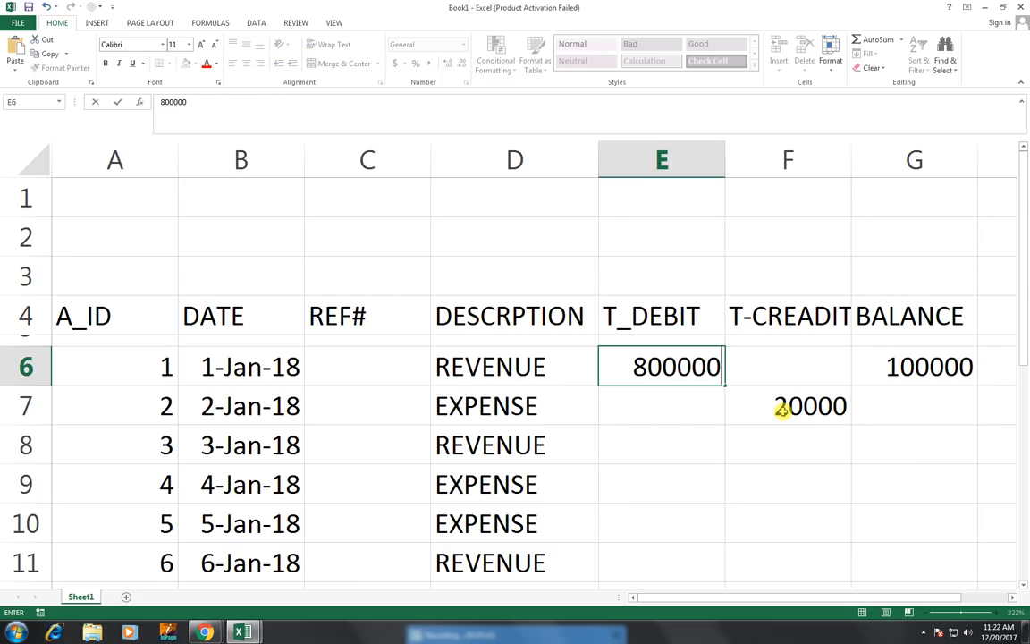
key("BackSpace")
key("Return")
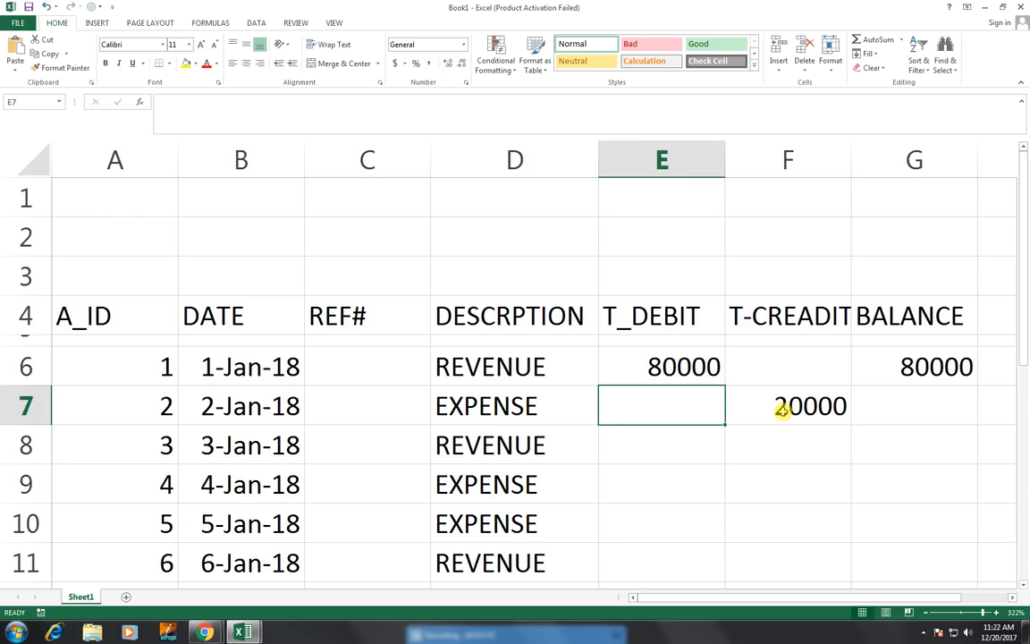
Enter the running balance formula =G6+E7-F7 in G7 for the second record.
key("Right")
key("Right")
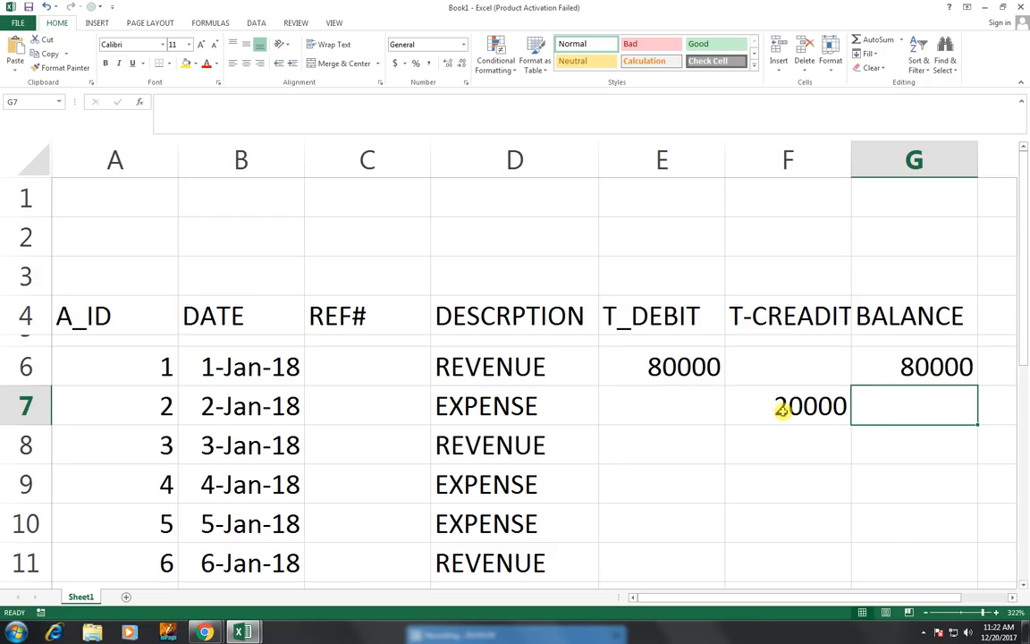
type("=")
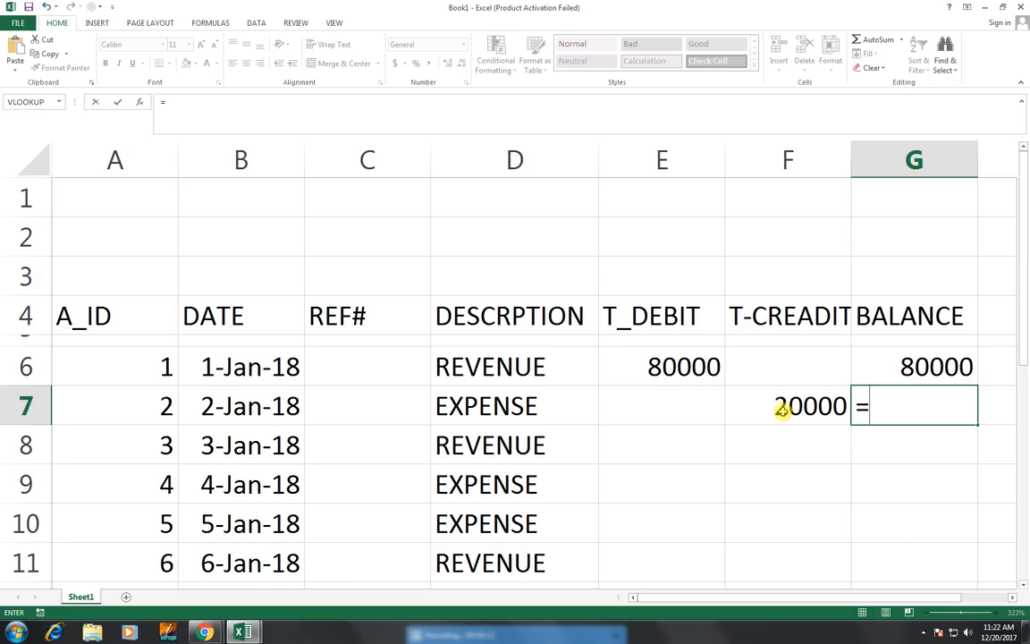
key("Up")
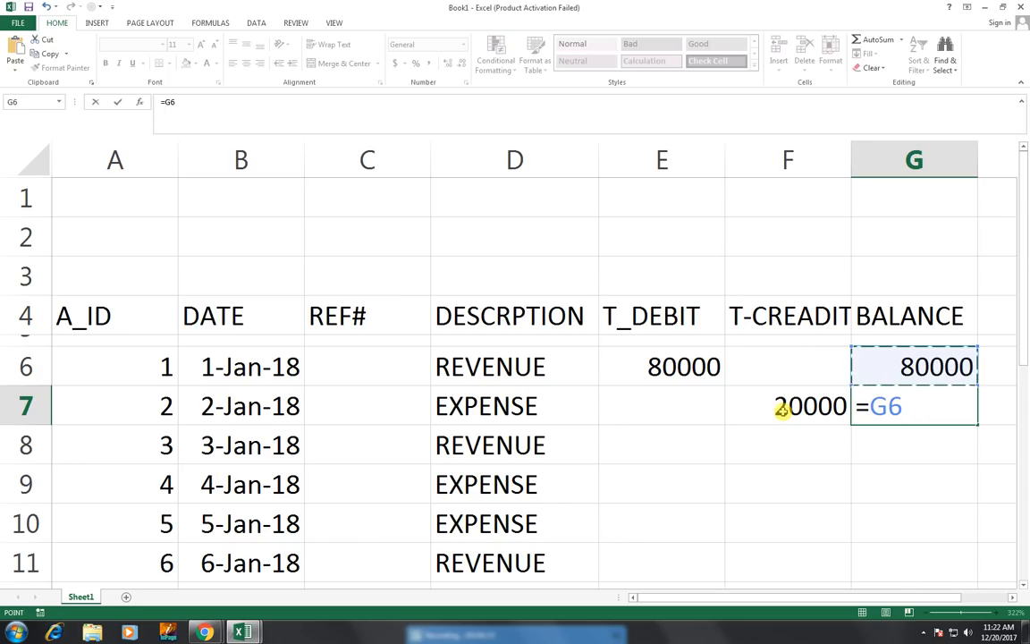
type("+")
key("Left")
key("Left")
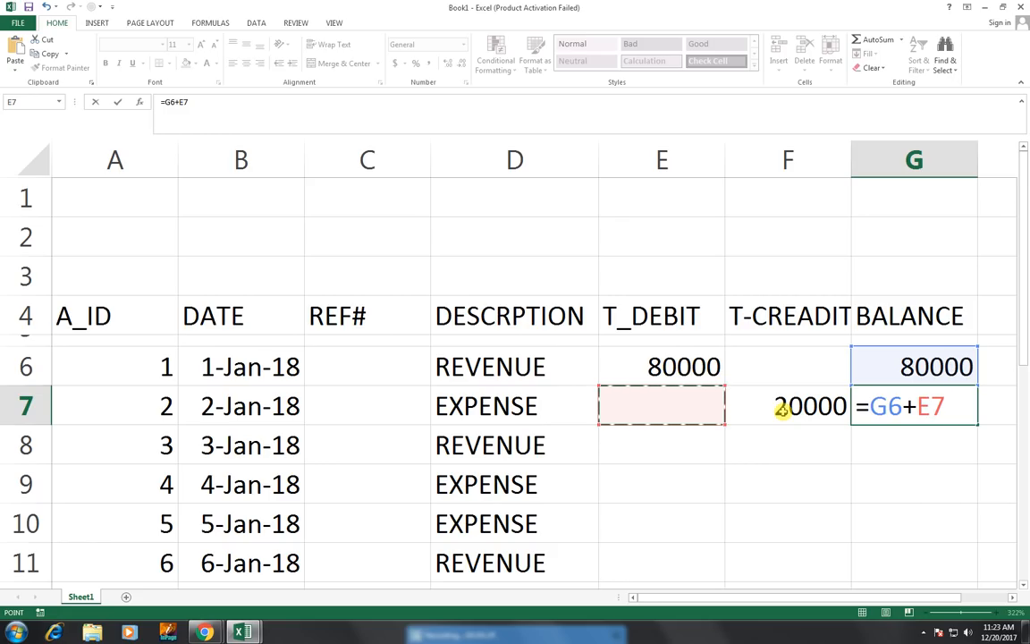
type("-")
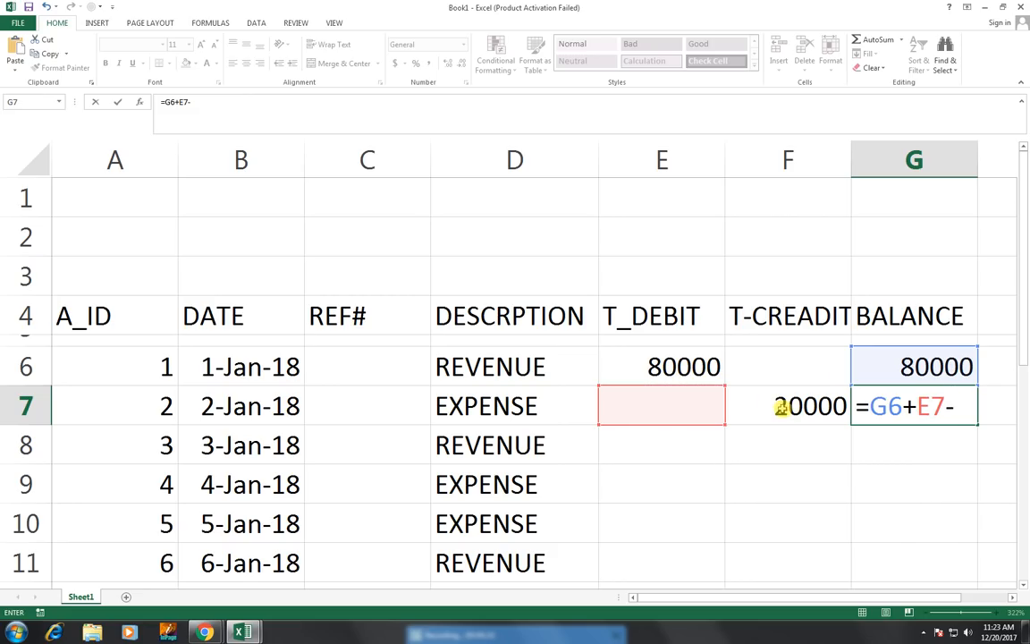
left_click(793, 410)
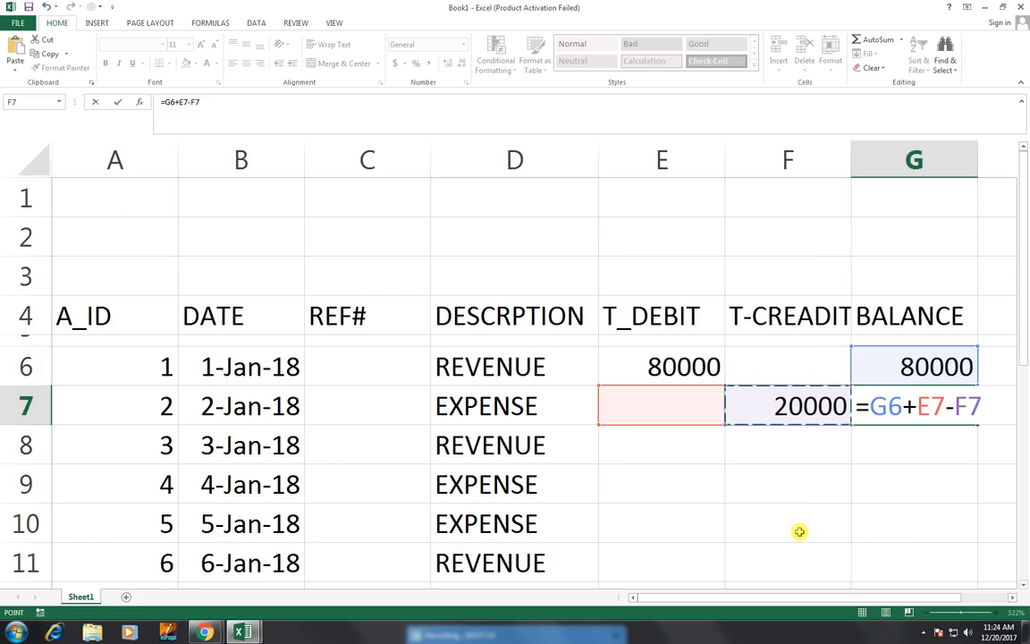
key("Return")
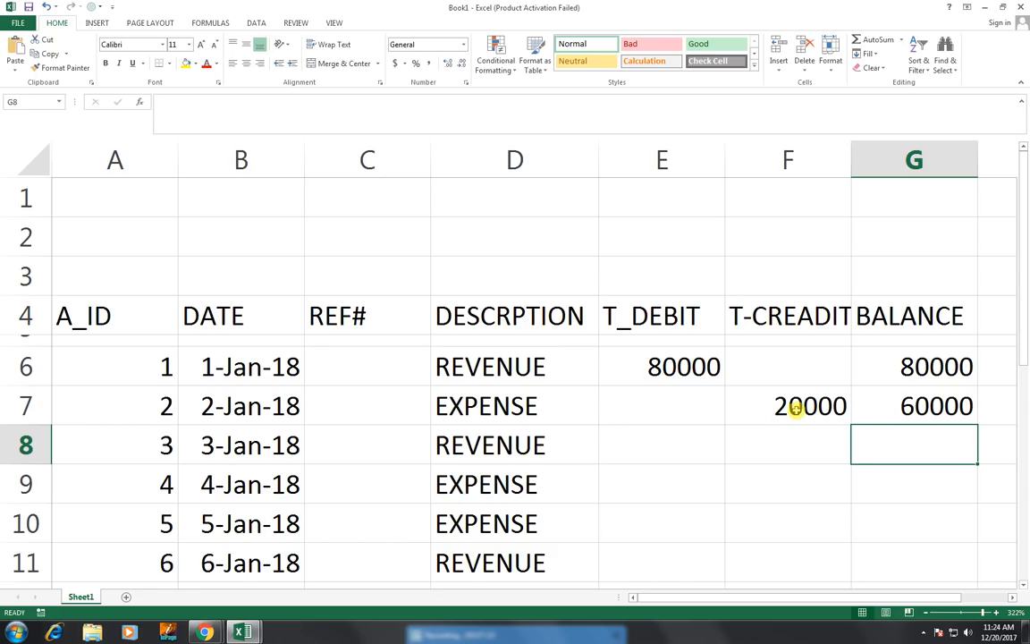
Fill the running balance formula from G7 down through G12 for the remaining records.
left_click(905, 410)
left_click_drag(978, 426, 952, 510)
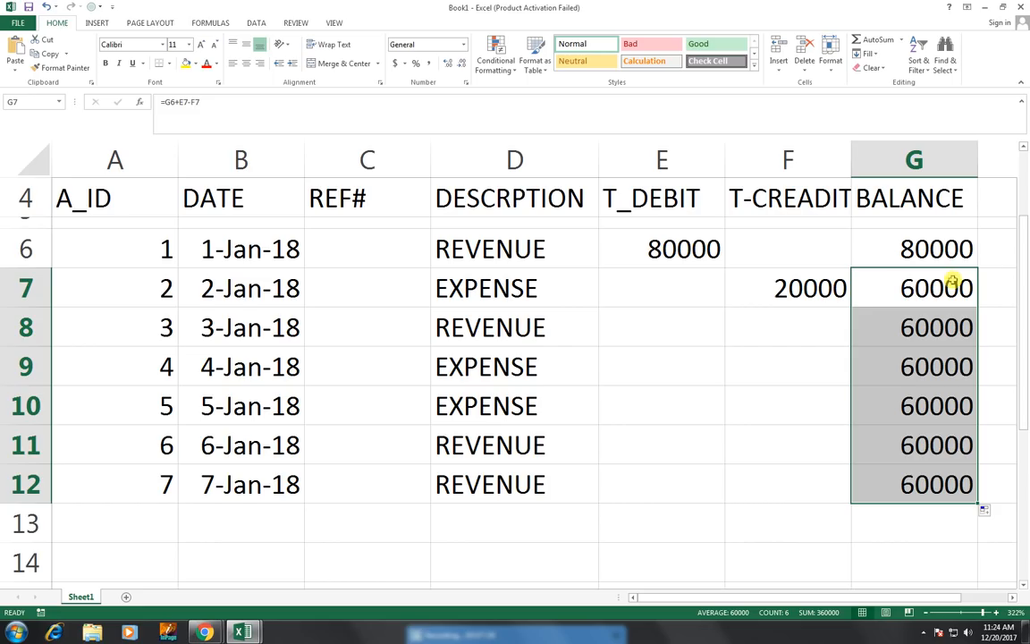
scroll(958, 326, "up", 1)
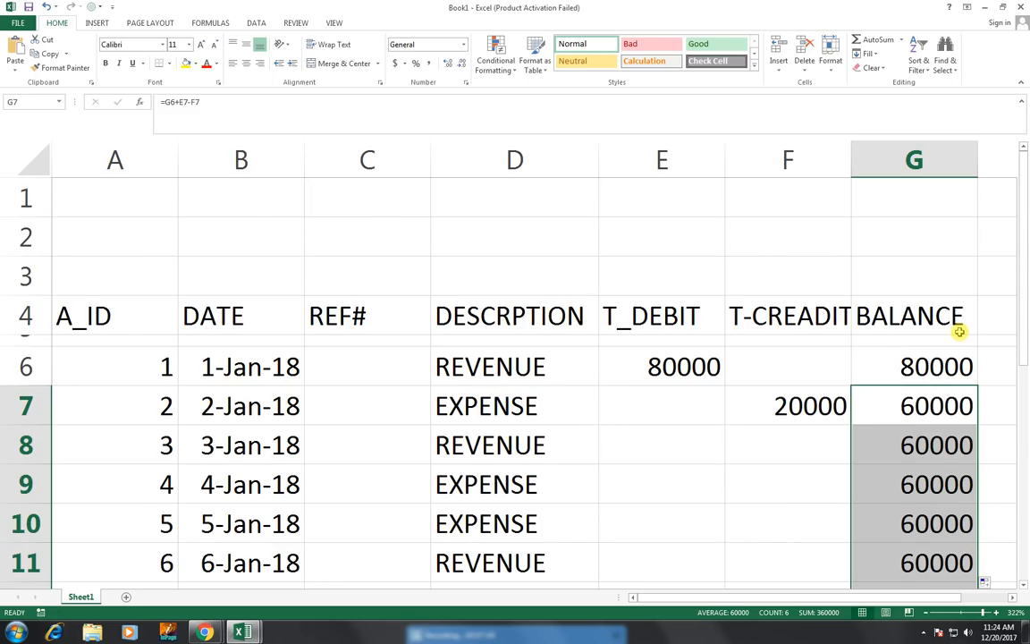
scroll(958, 330, "down", 1)
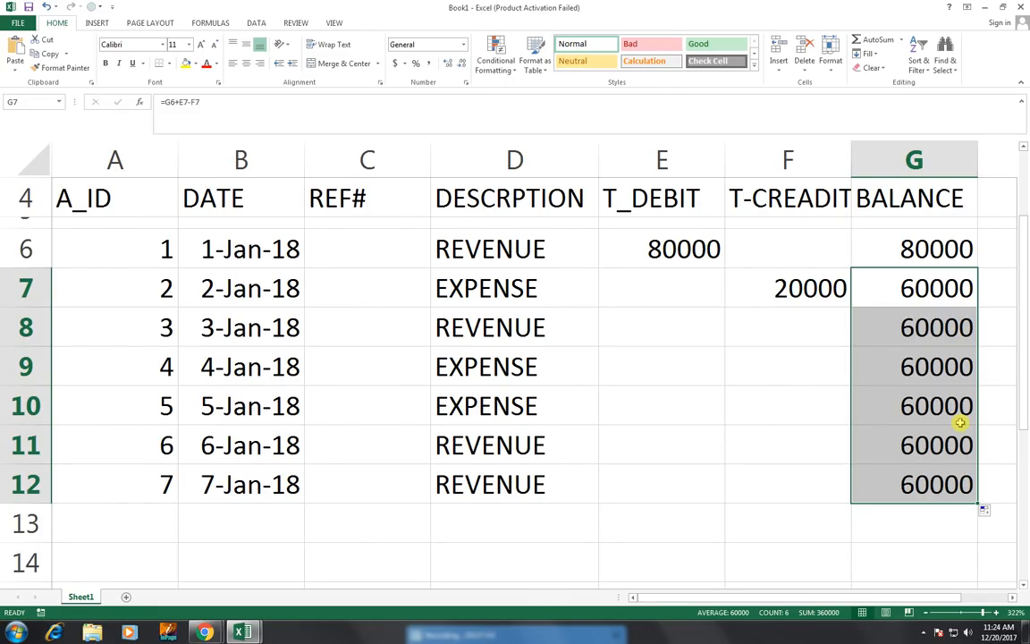
scroll(960, 421, "up", 1)
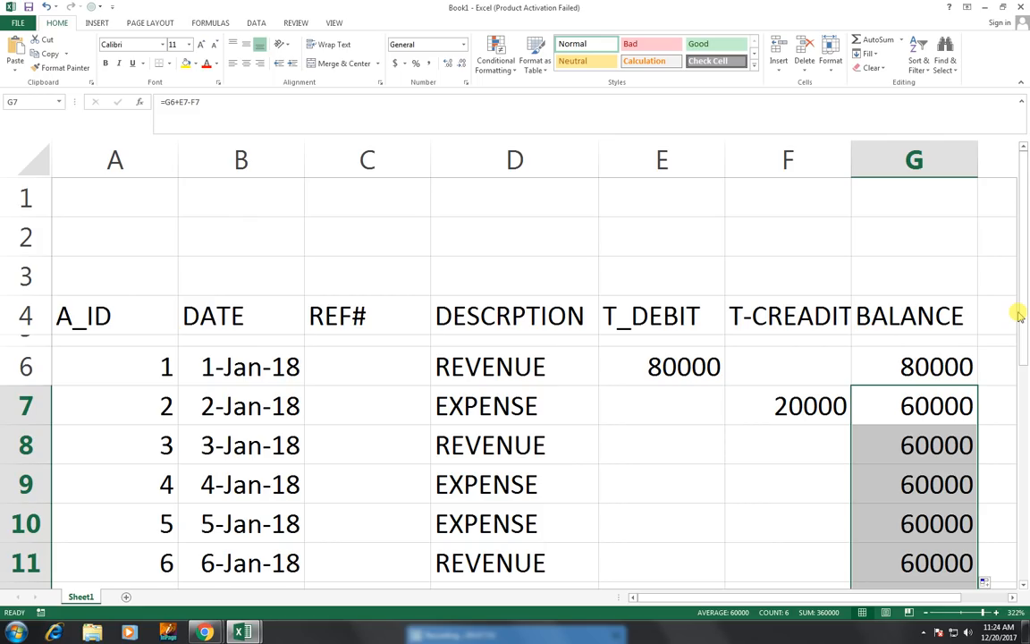
Enter a credit of 10000 in F9 for the fourth record, an expense.
left_click(703, 480)
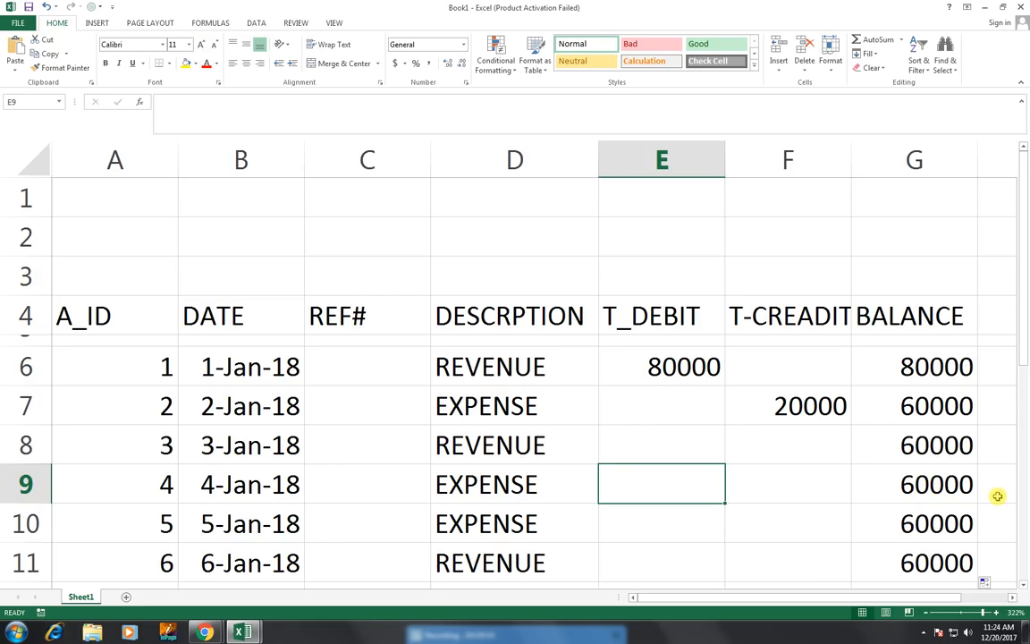
key("Right")
type("1")
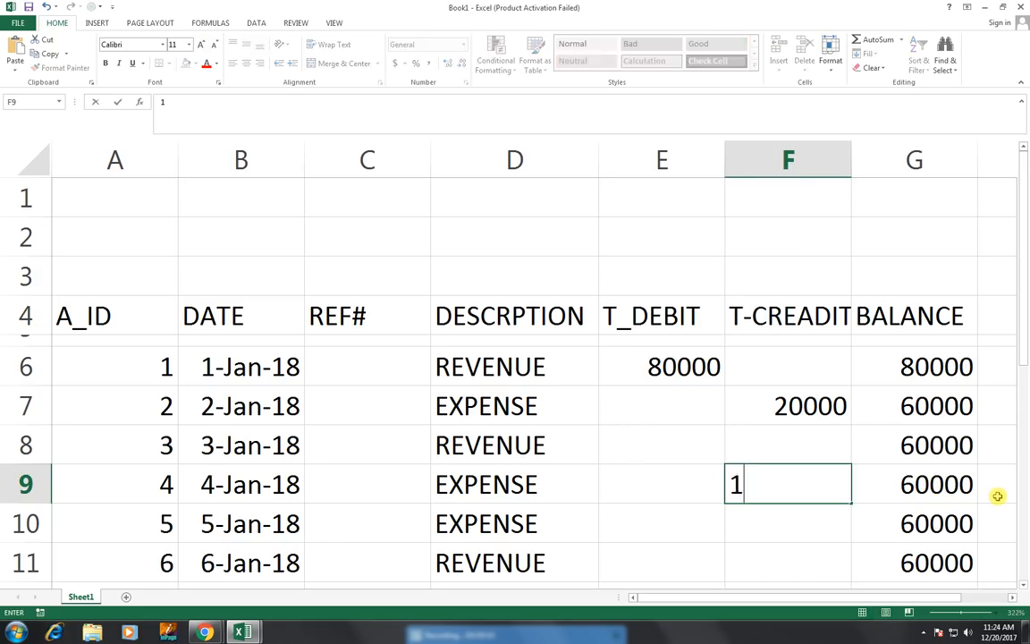
type("0000")
key("Left")
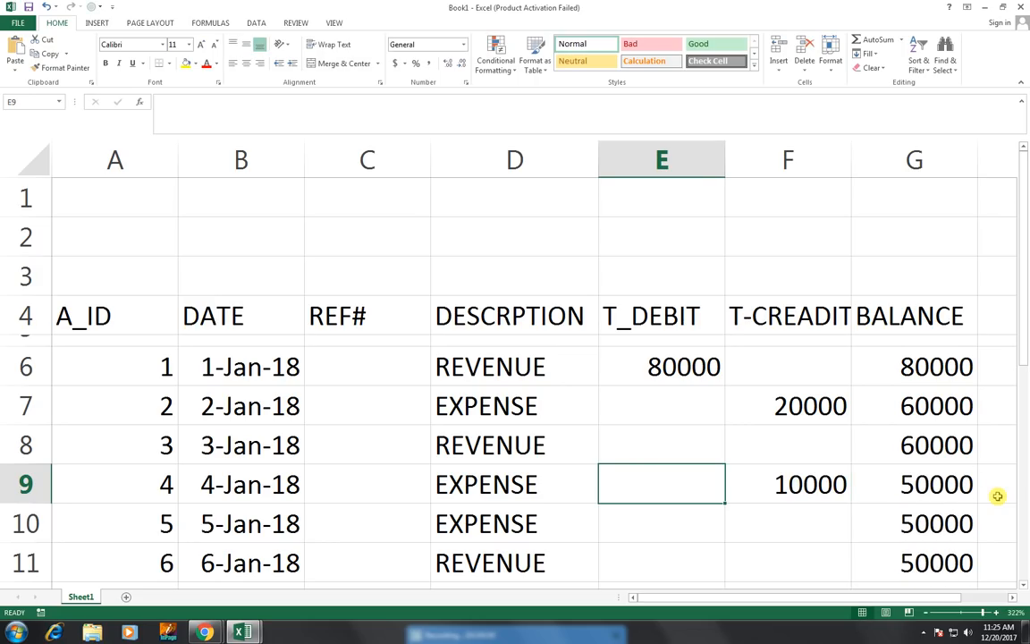
Enter a debit of 100000 in E11 for the sixth record, a revenue.
key("Down")
key("Down")
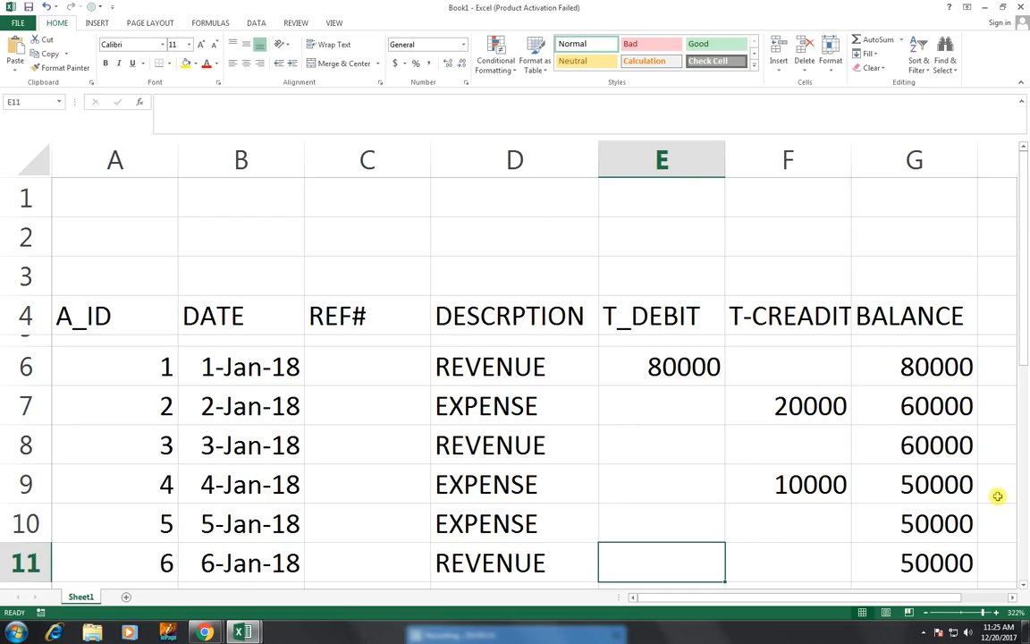
type("10000")
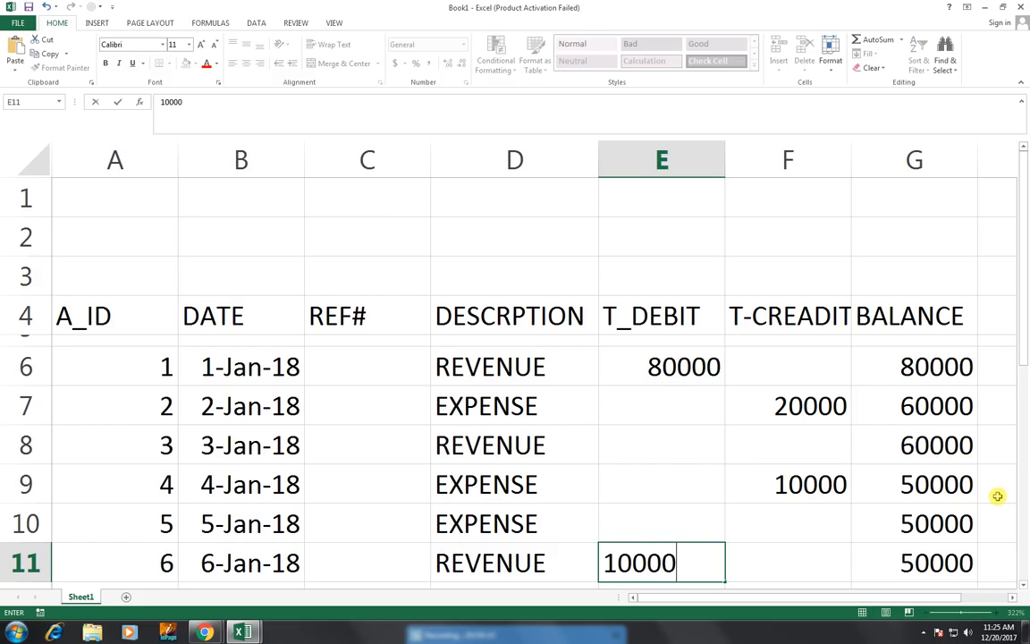
type("0")
key("Return")
key("Return")
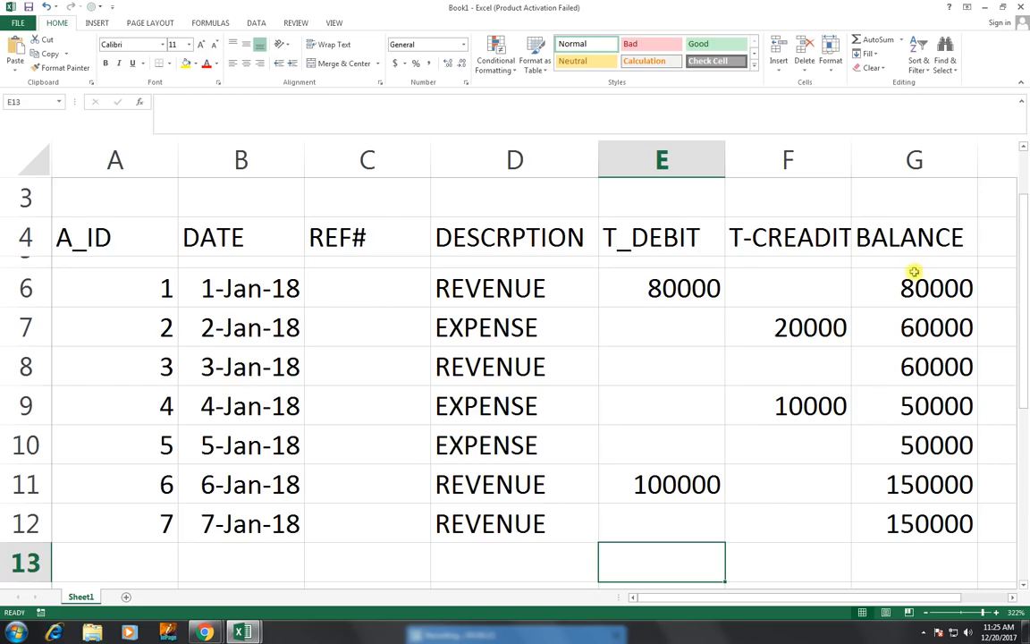
Examine the formula in G6, the ledger records and the empty cells E13:G13 below the debit, credit and balance columns.
left_click(887, 287)
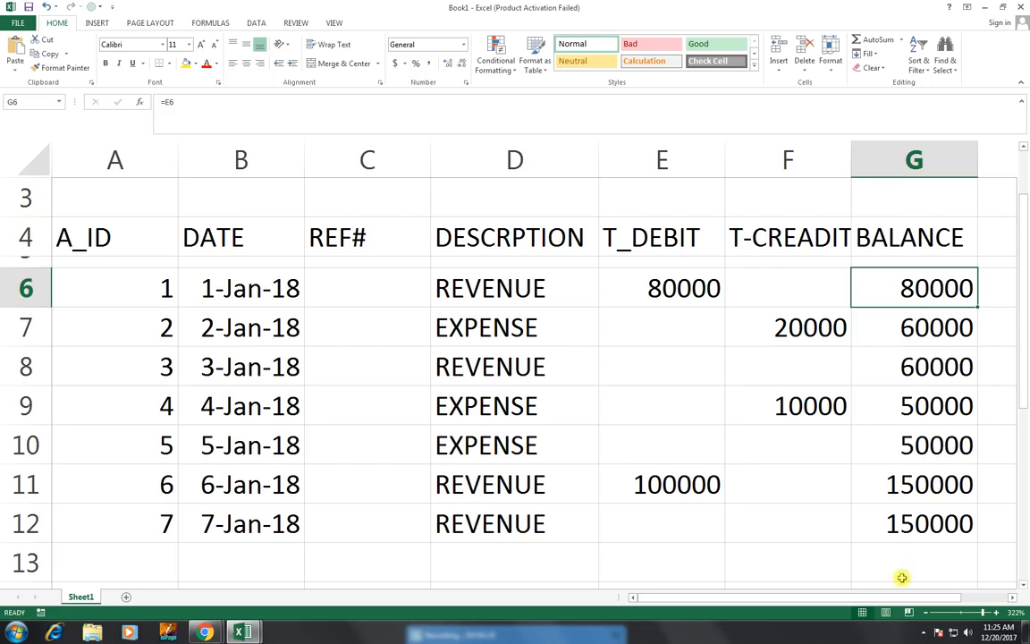
scroll(890, 515, "up", 1)
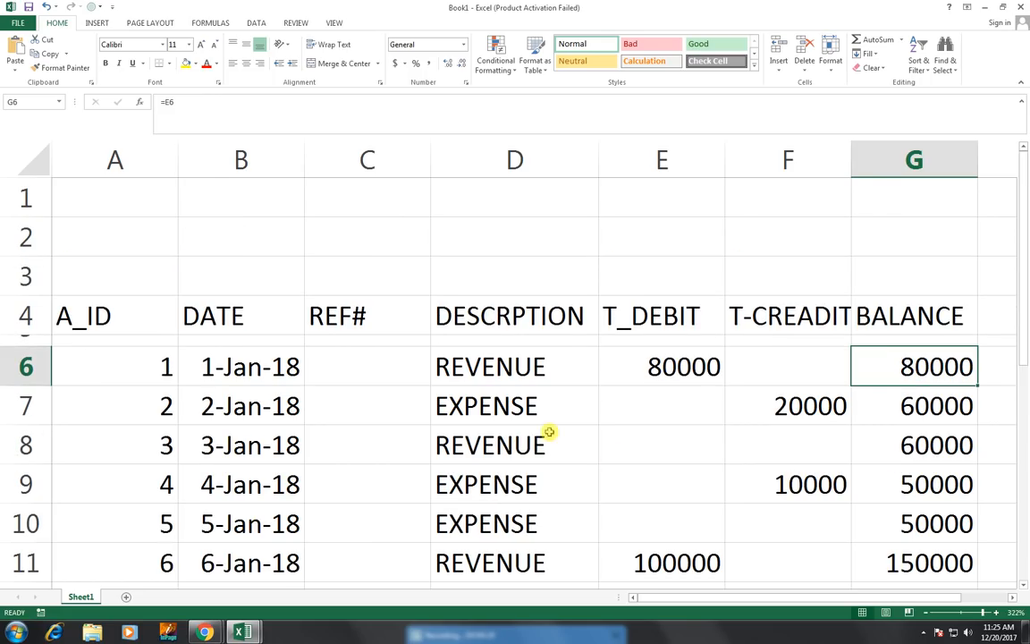
scroll(520, 483, "down", 1)
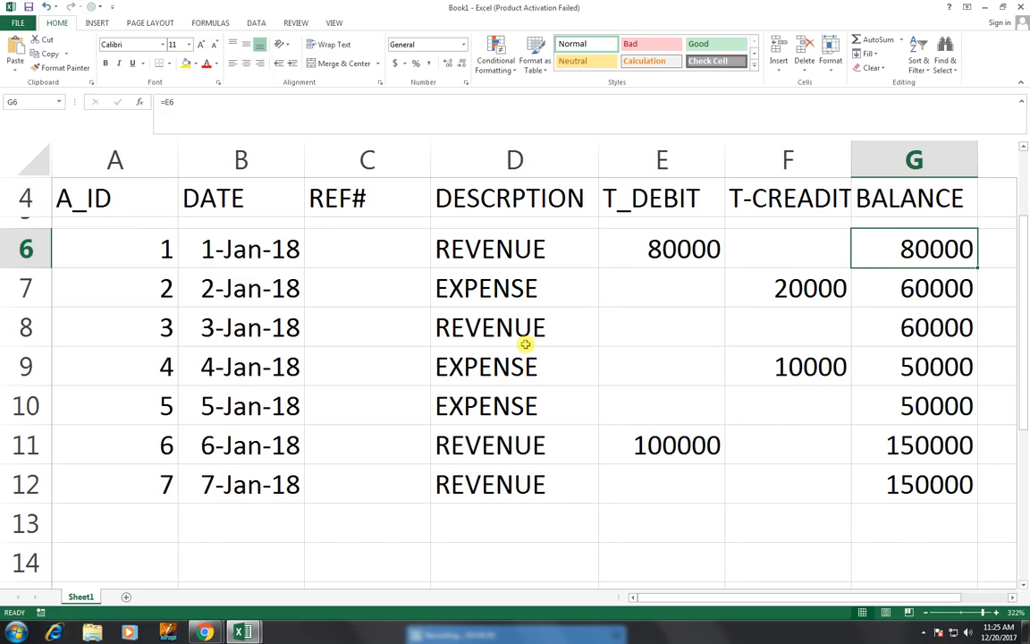
scroll(526, 344, "up", 1)
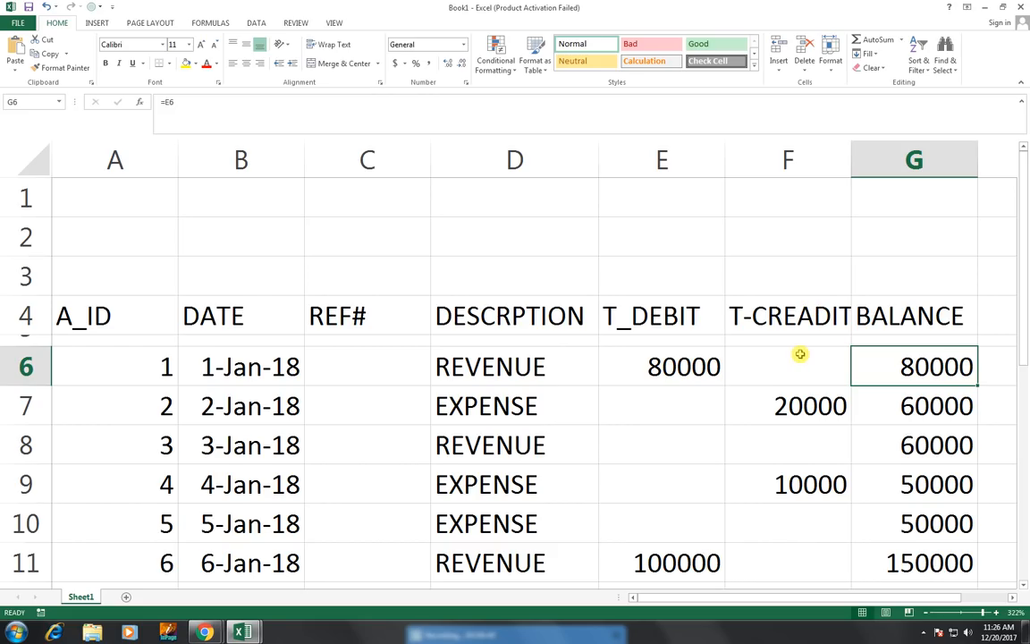
scroll(800, 354, "down", 1)
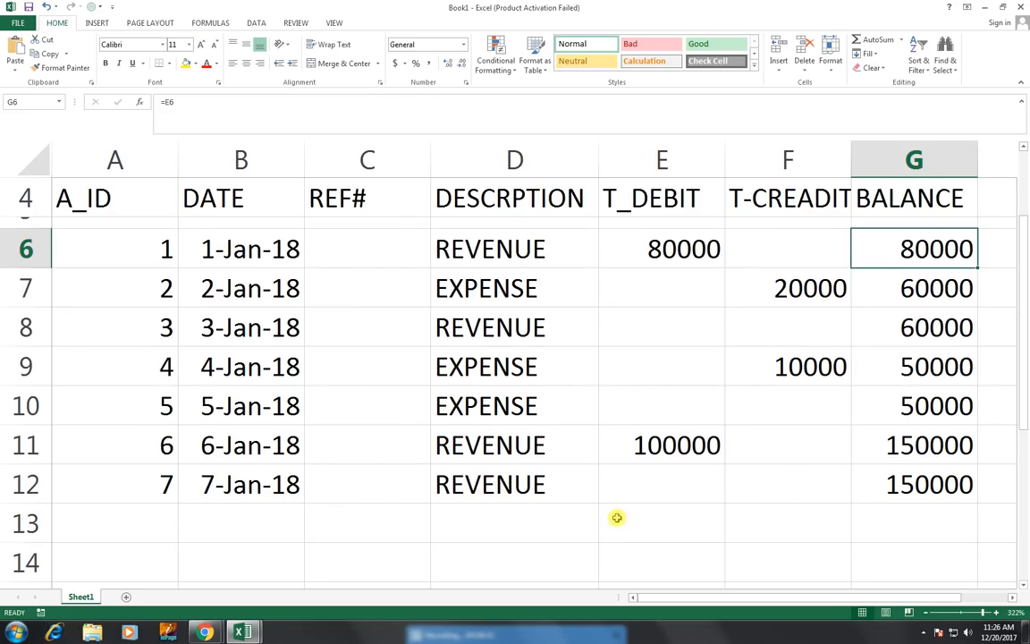
left_click(630, 526)
left_click_drag(782, 516, 896, 522)
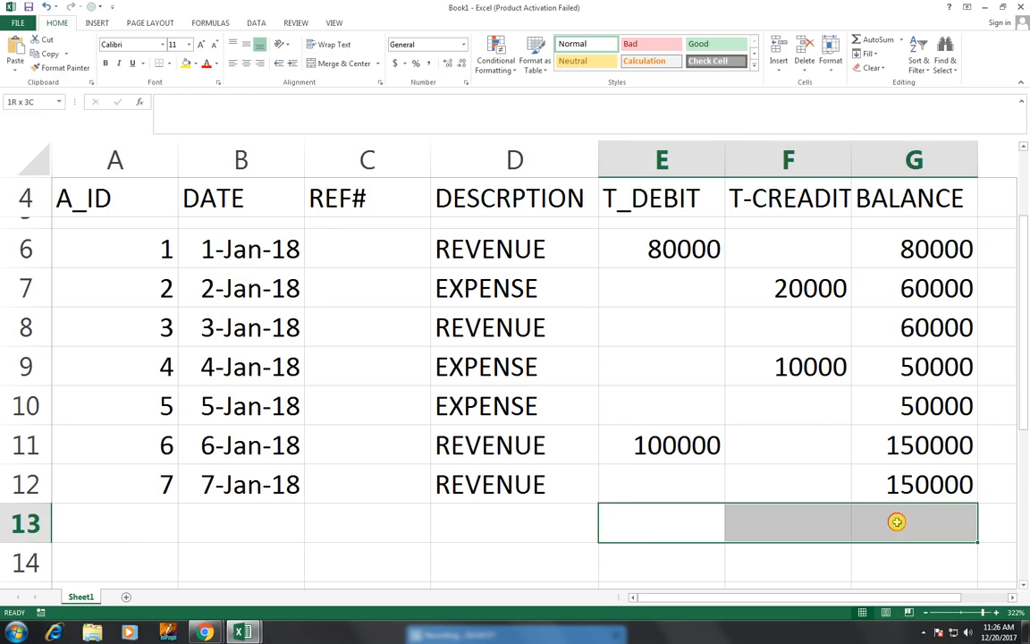
left_click_drag(896, 522, 896, 522)
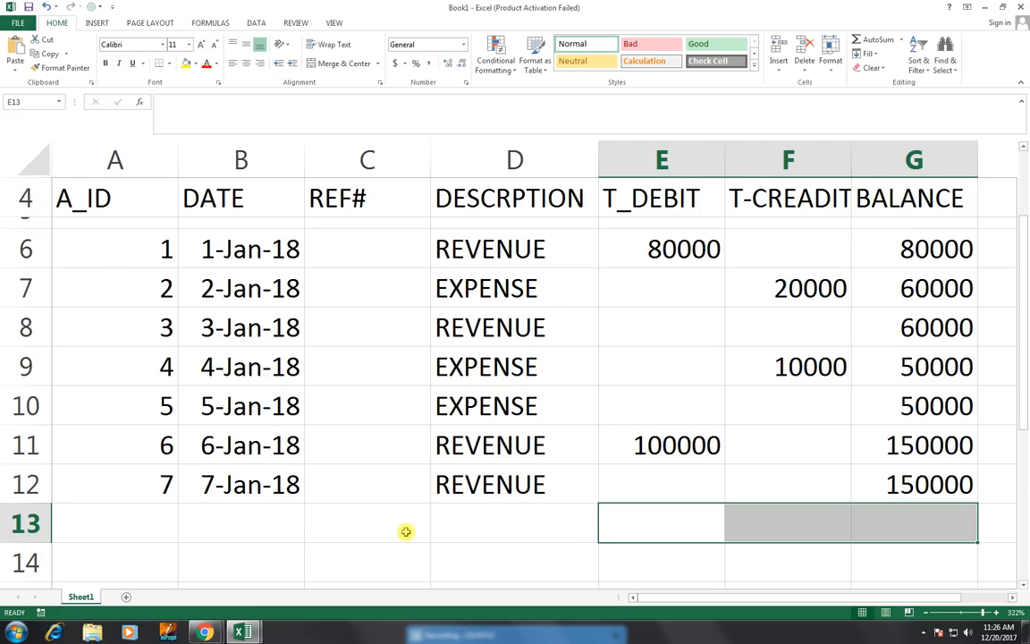
scroll(358, 520, "up", 2)
scroll(357, 520, "down", 2)
Merge and center A13:D13 below the records and label the merged cell TOTAL BALANCE.
left_click_drag(145, 524, 502, 536)
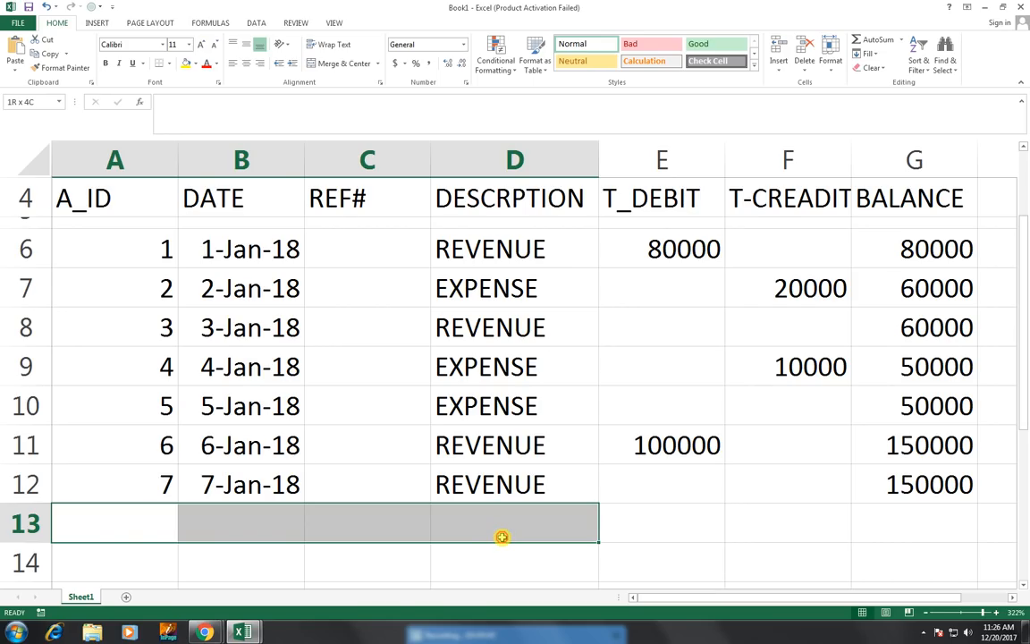
left_click_drag(502, 536, 501, 536)
left_click(344, 62)
type("TOTAL BALANCE")
left_click(708, 314)
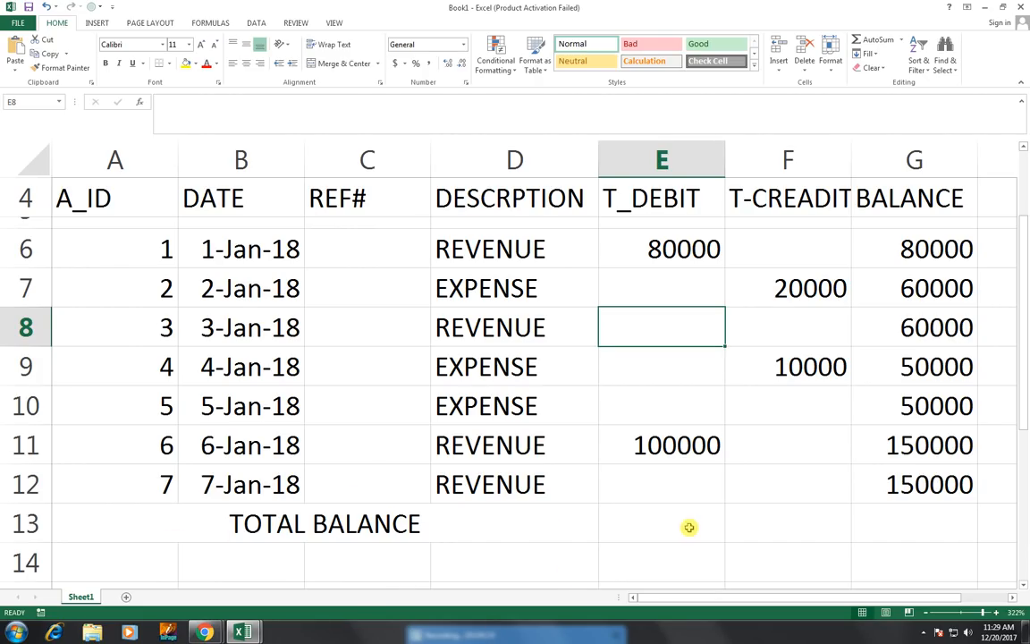
Enter a debit of 15000 in E8 for the third record, a revenue.
left_click(620, 287)
left_click(620, 326)
type("15000")
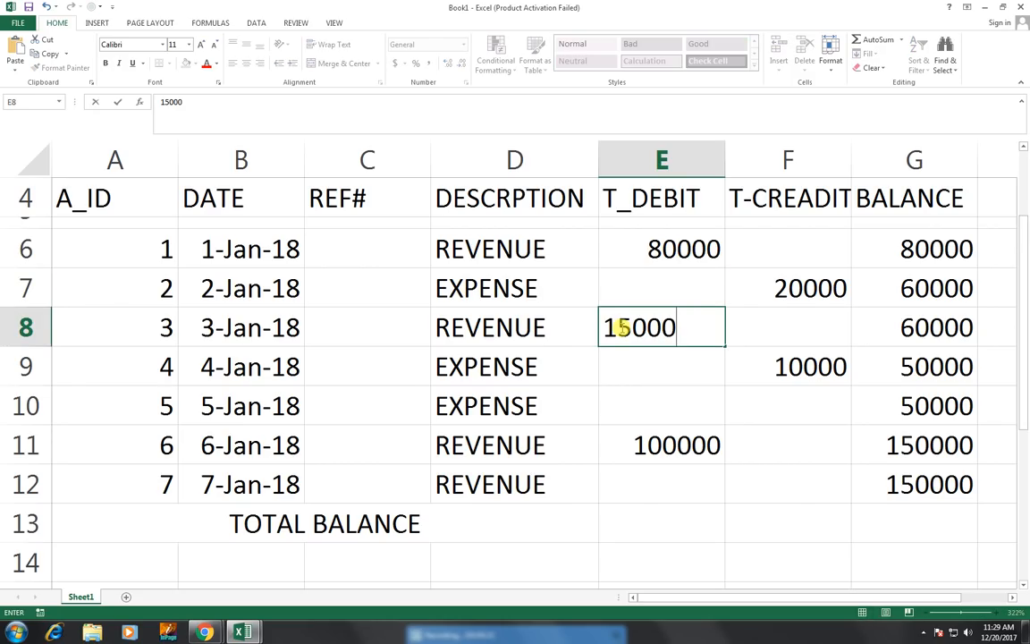
key("Return")
Enter a debit of 12000 in E12 for the seventh record, a revenue.
key("Down")
key("Down")
key("Up")
key("Up")
key("Down")
key("Down")
key("Down")
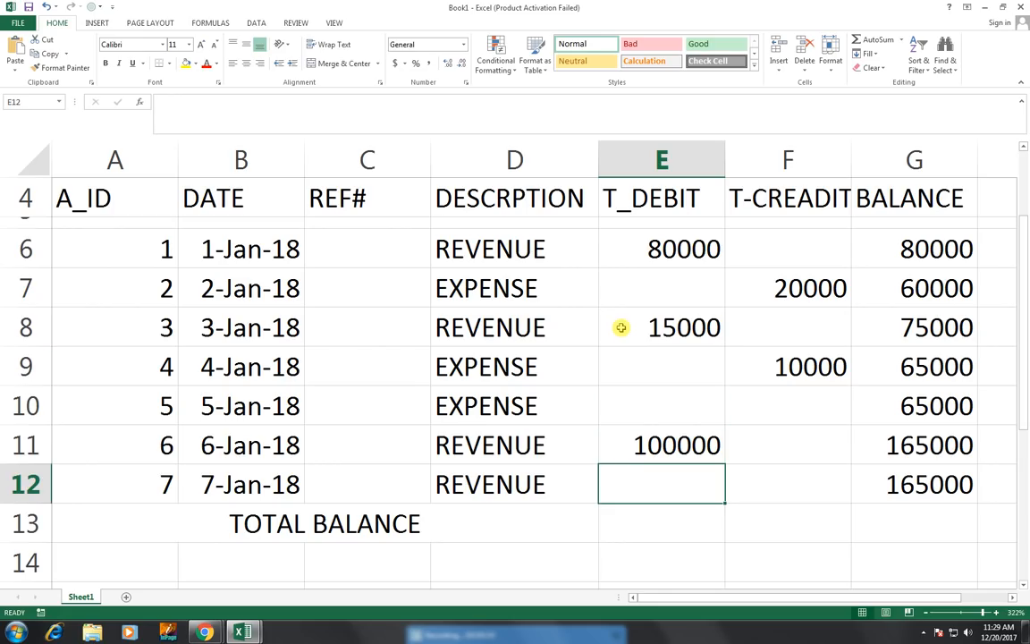
type("12000")
key("Tab")
Enter a credit of 25000 in F10 for the fifth record, an expense.
key("Up")
key("Up")
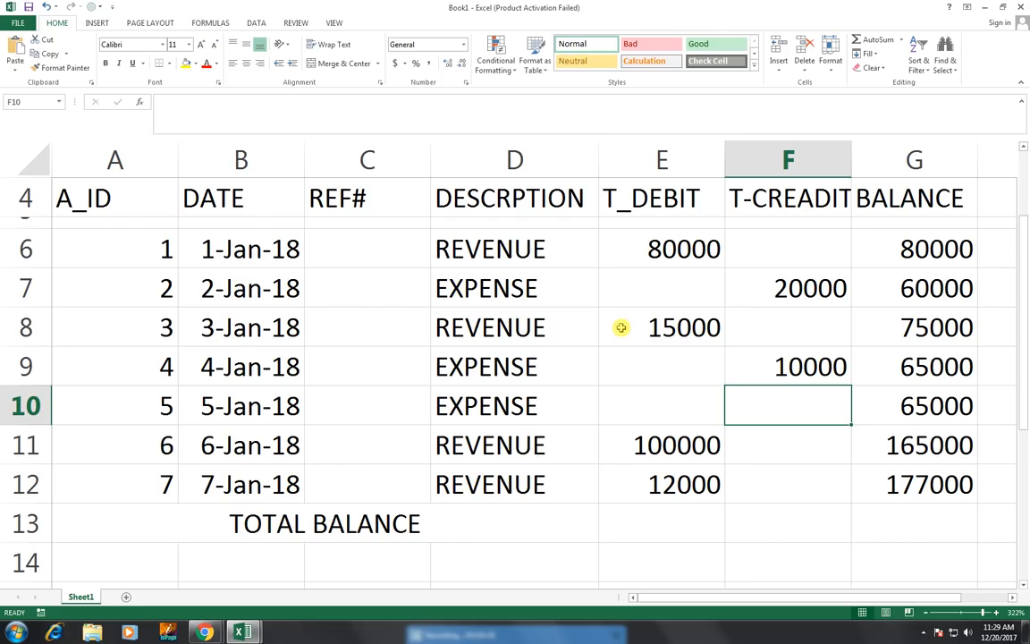
type("25000")
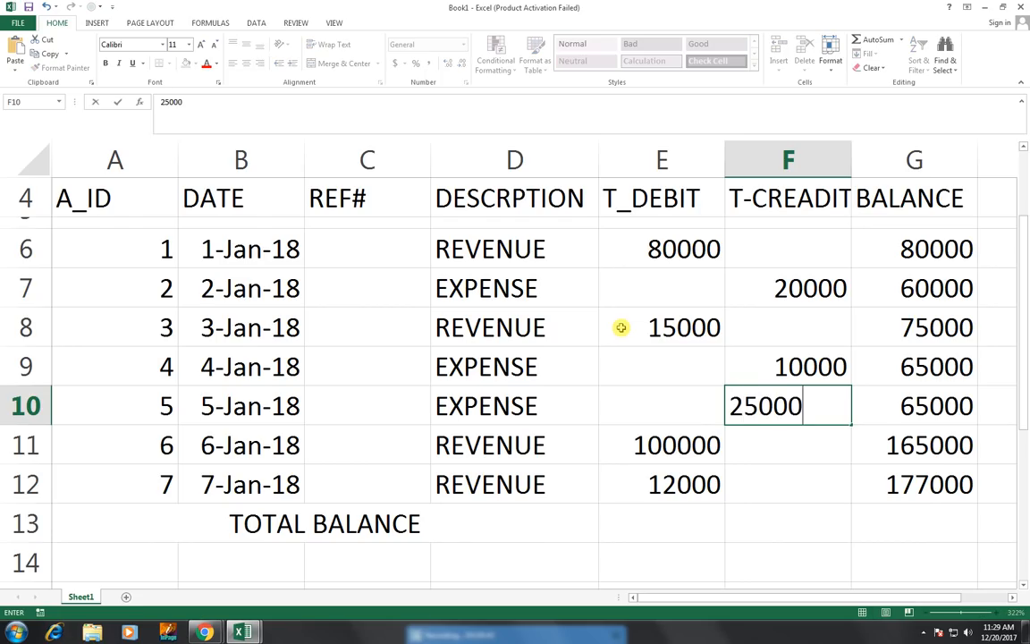
key("Return")
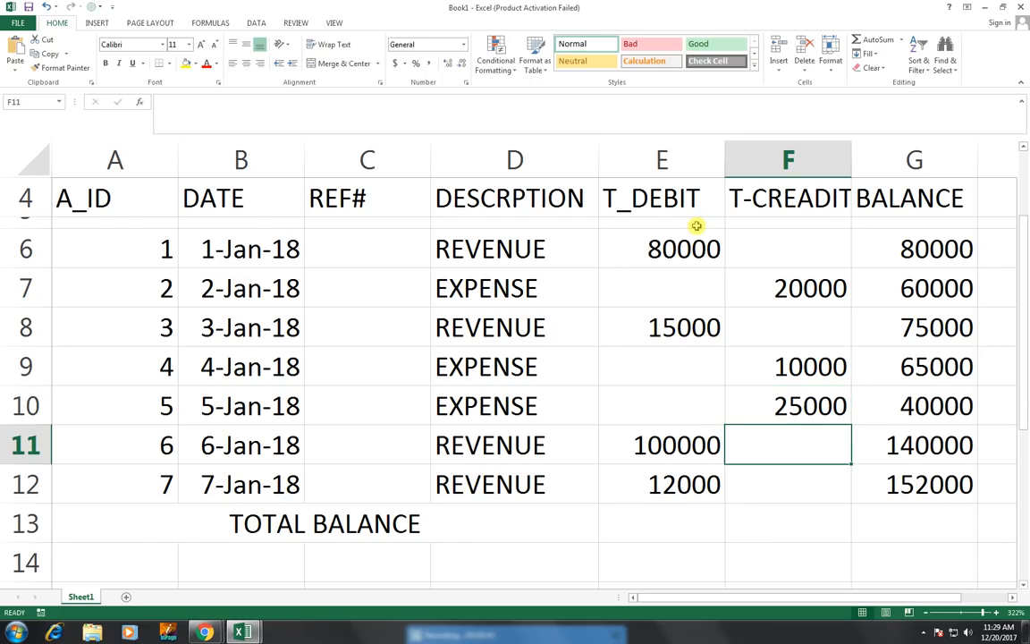
Total the debit column in E13 of the TOTAL BALANCE row with the formula =SUM(E6:E12).
left_click(249, 512)
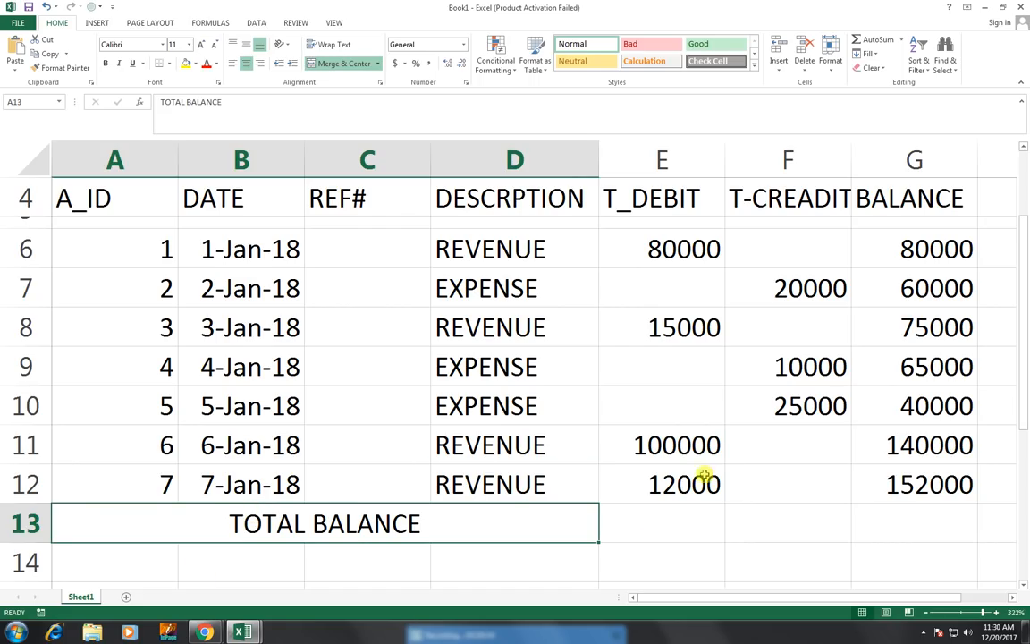
left_click_drag(664, 232, 657, 507)
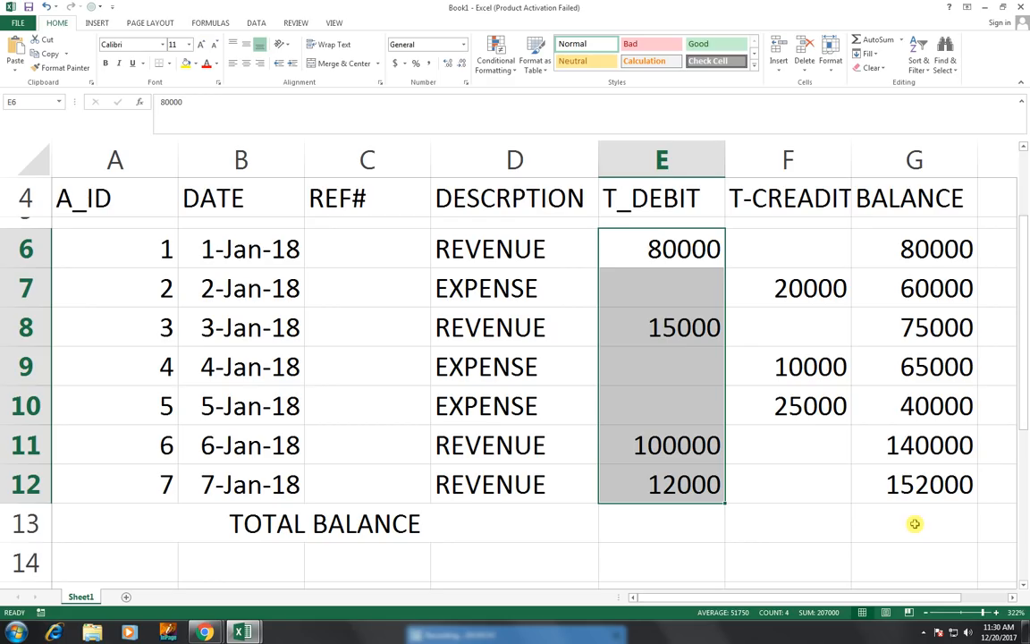
left_click(716, 532)
type("=SUM(")
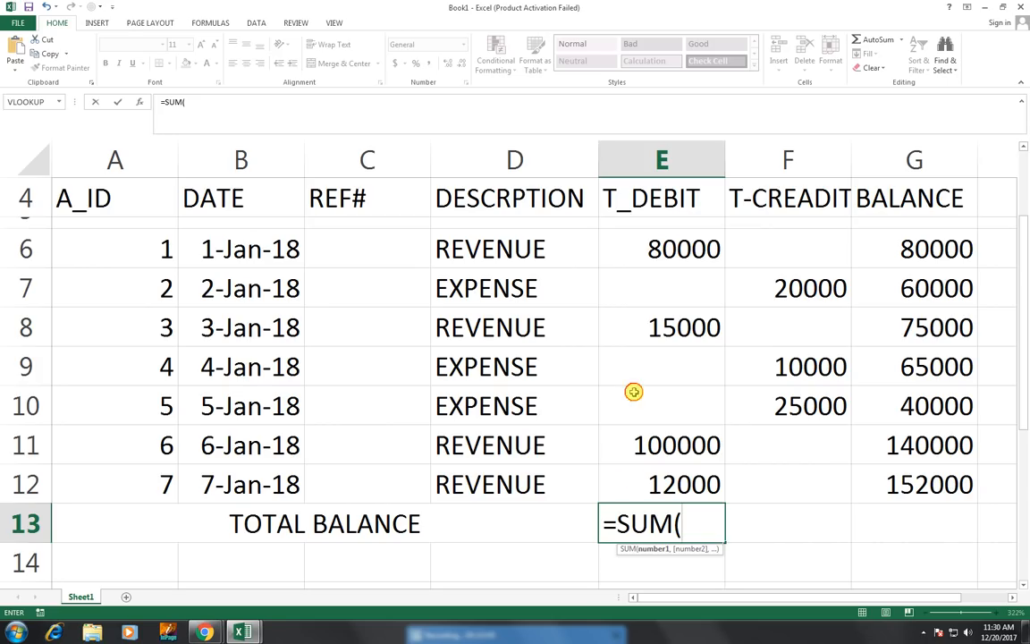
left_click_drag(653, 484, 651, 235)
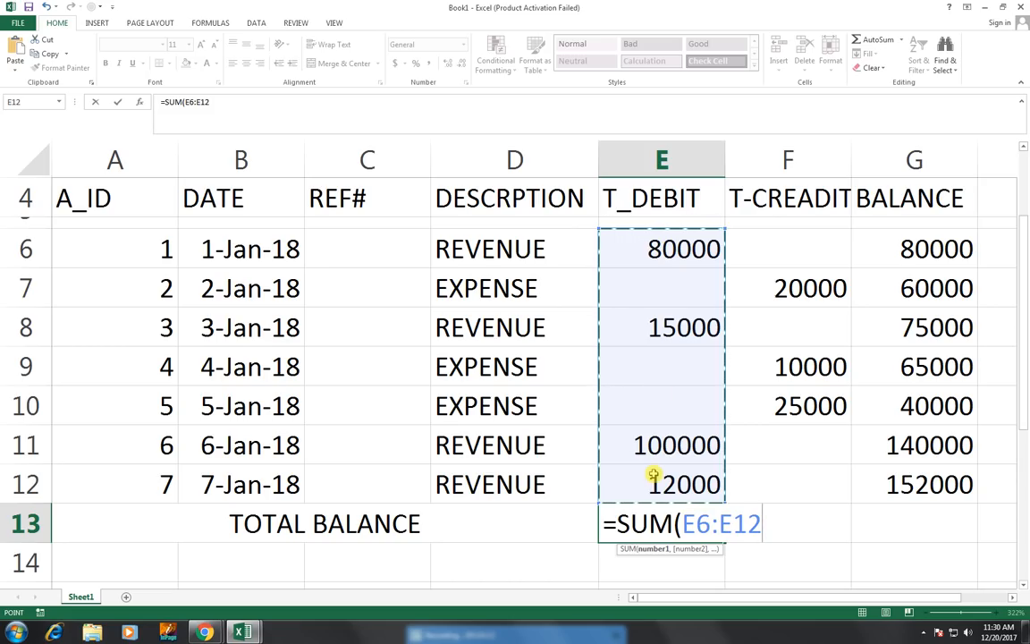
type(")")
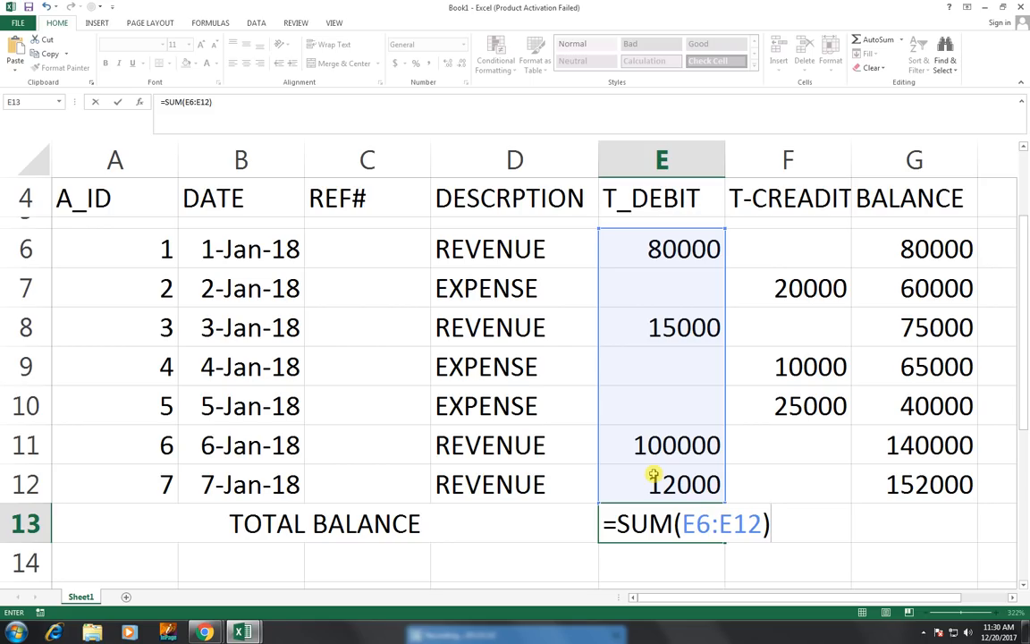
key("Return")
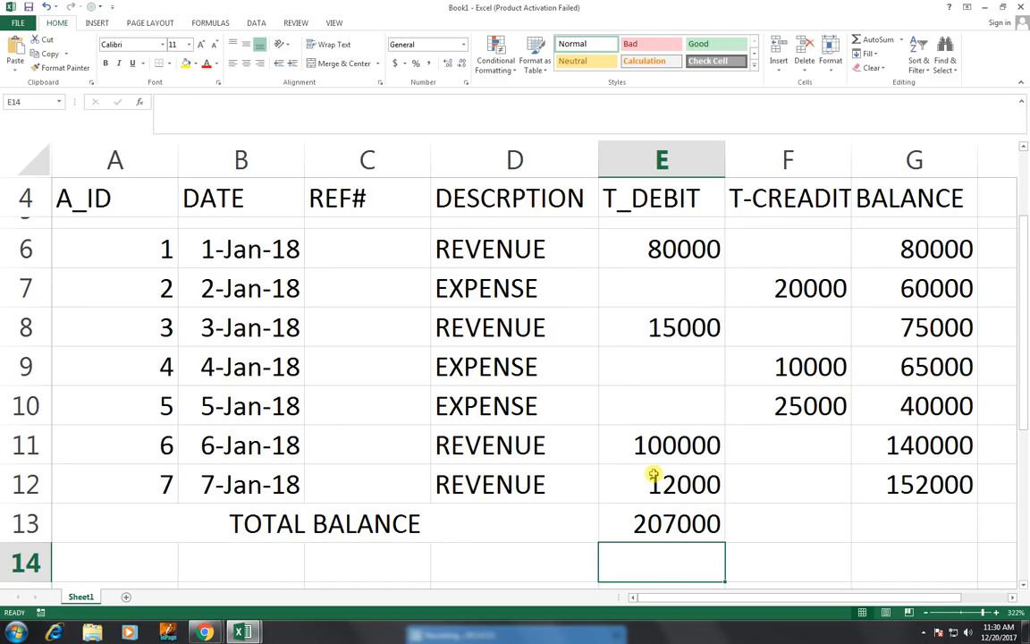
Total the credit column in F13 of the TOTAL BALANCE row with the formula =SUM(F6:F12).
key("Right")
key("Up")
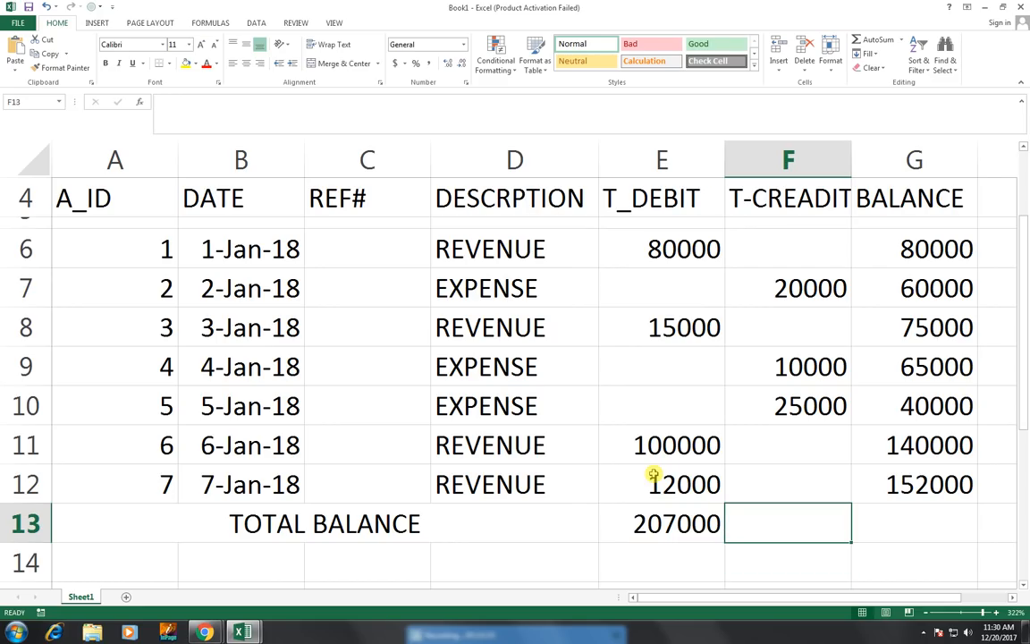
type("=SUM(")
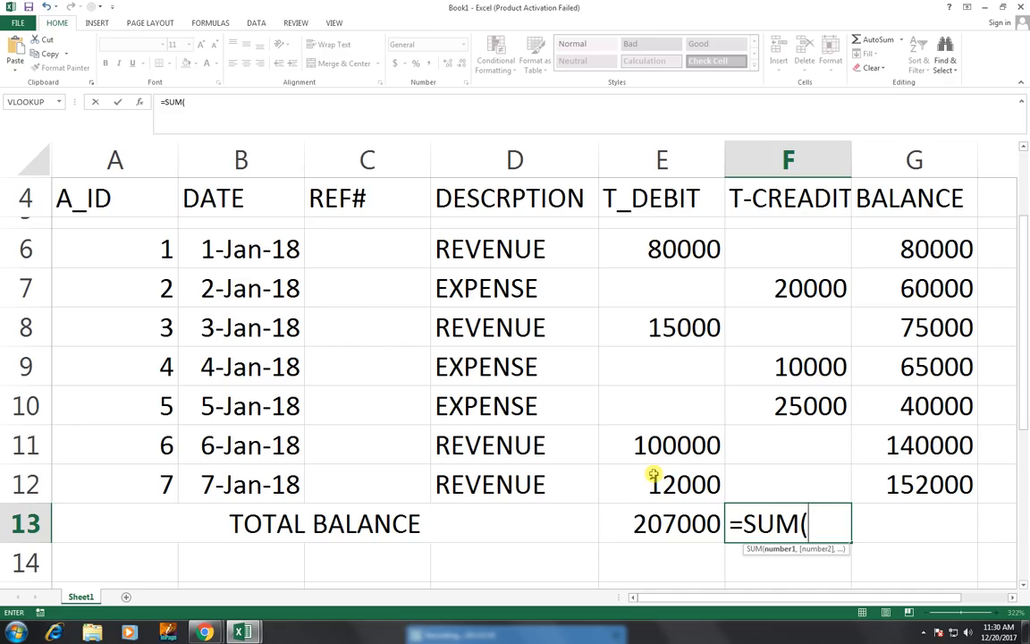
key("Up")
key("shift+Up")
key("shift+Up")
key("shift+Up")
key("shift+Up")
key("shift+Up")
key("shift+Up")
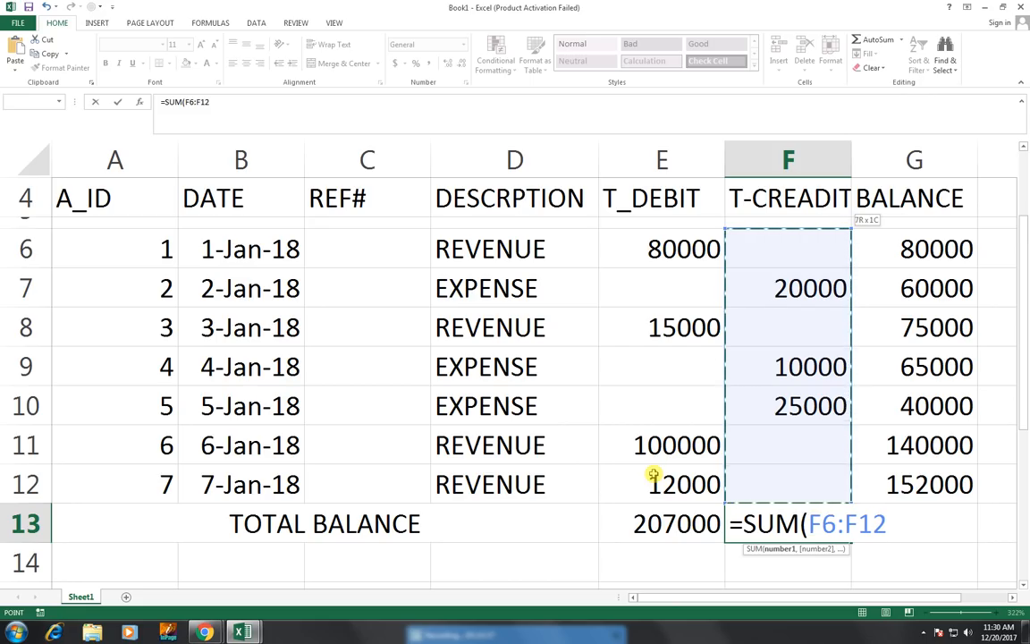
type(")")
key("Return")
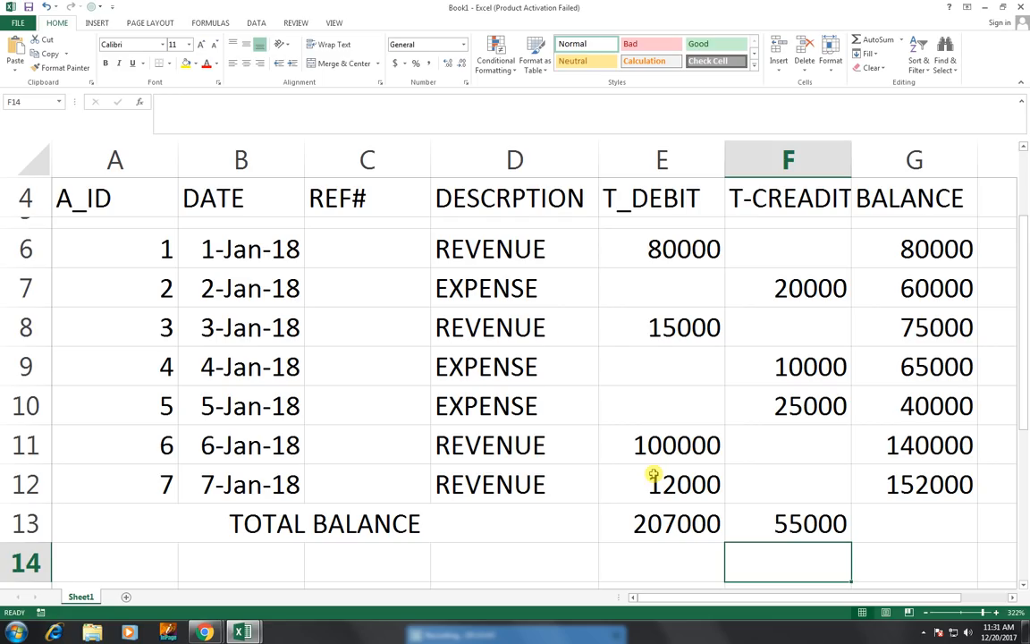
Calculate the overall balance in G13 of the TOTAL BALANCE row with the formula =E13-F13.
key("Up")
key("Right")
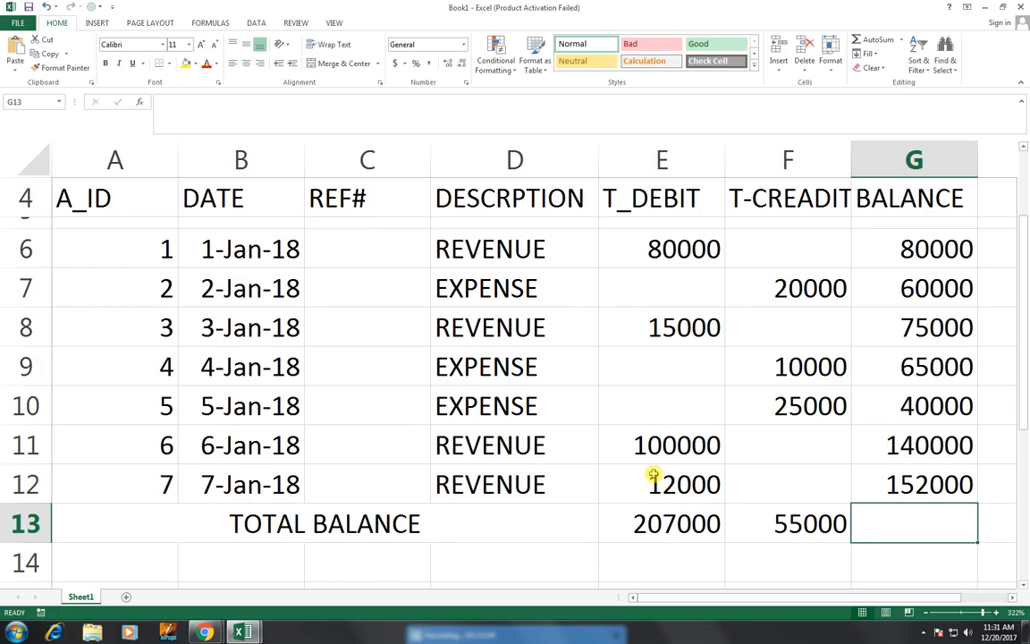
type("=")
key("Left")
key("Left")
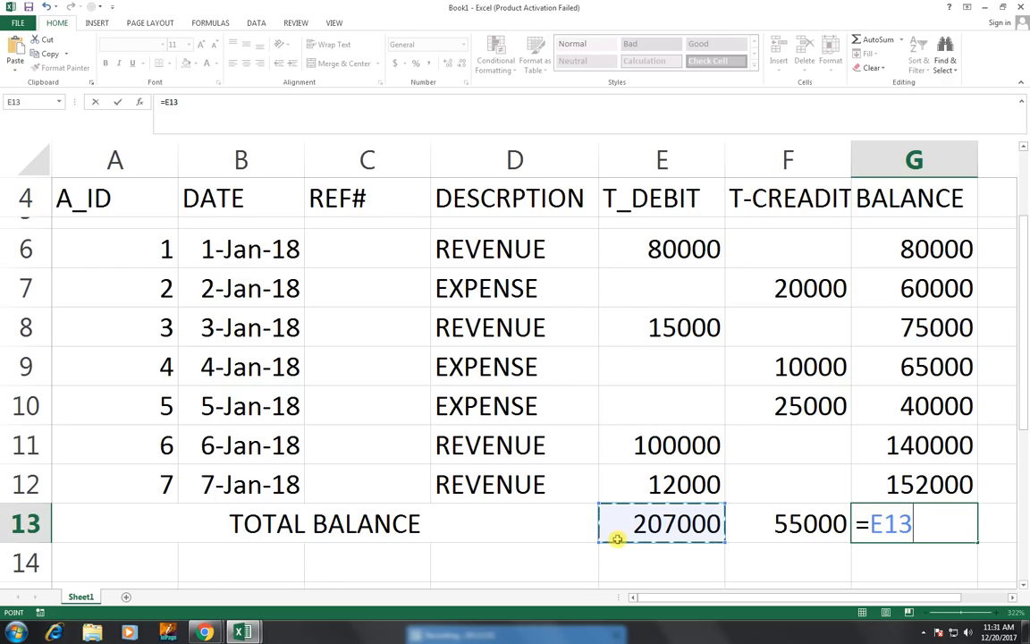
type("-")
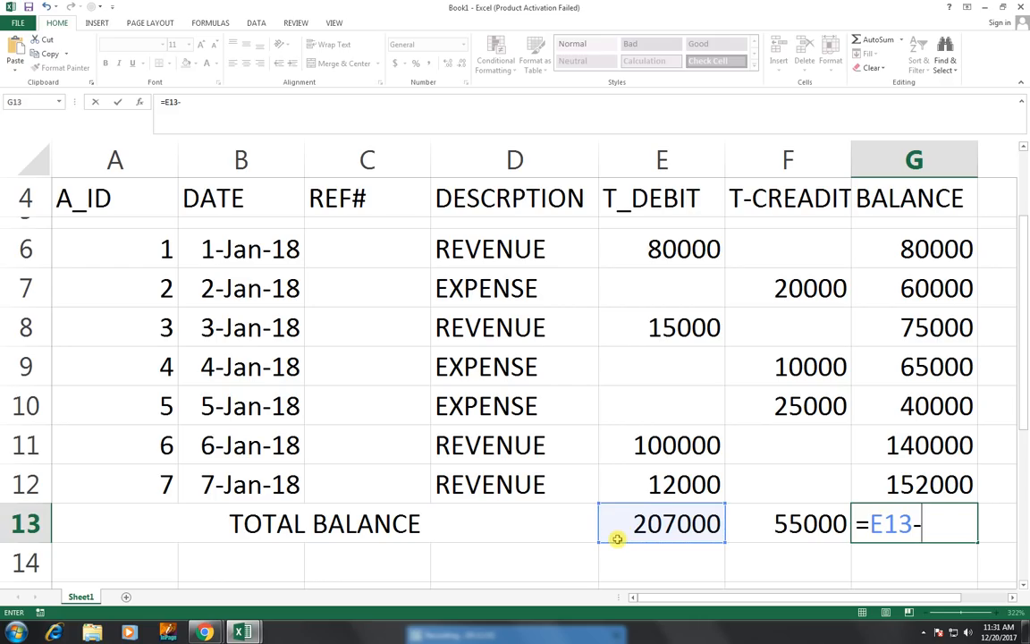
key("Left")
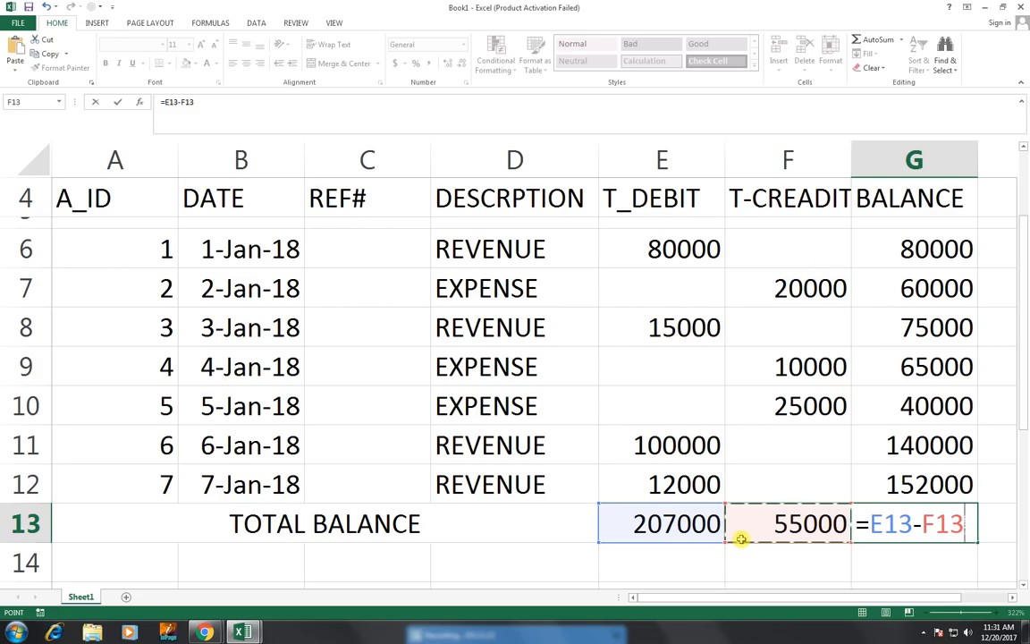
key("Return")
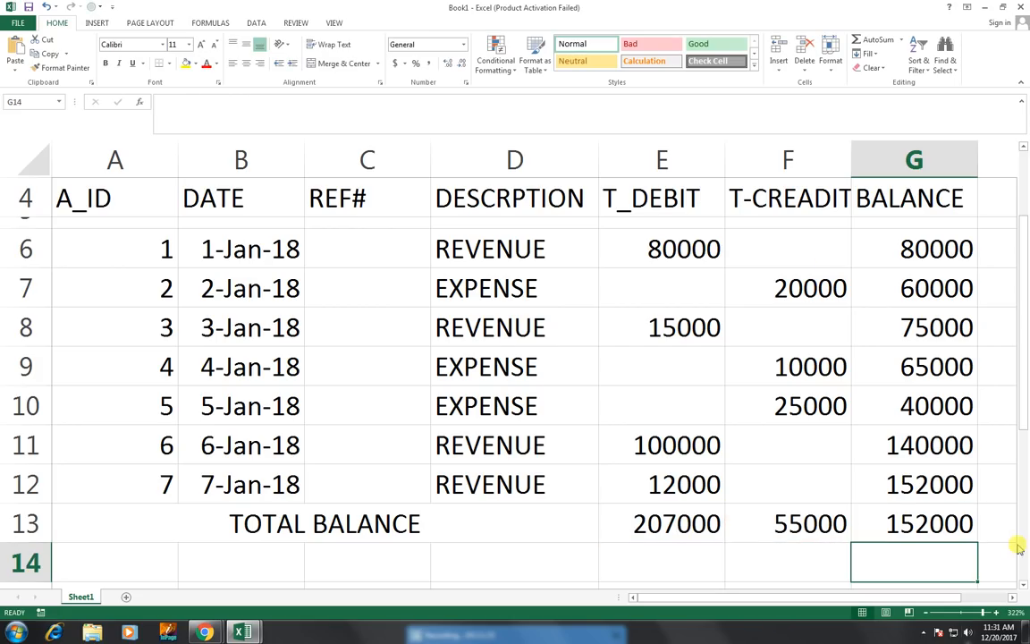
left_click(916, 484)
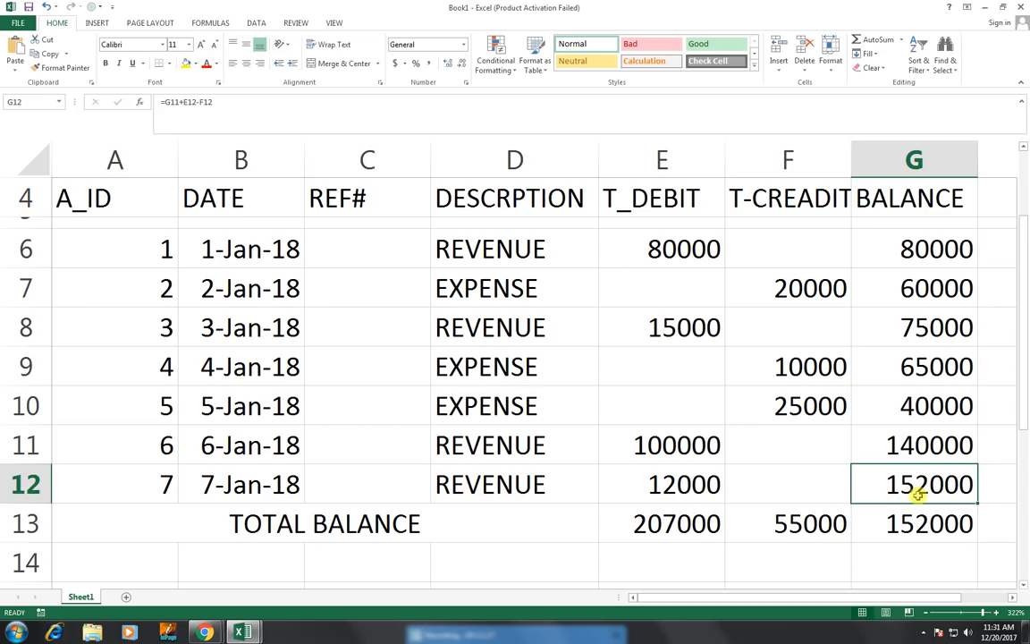
left_click(915, 524)
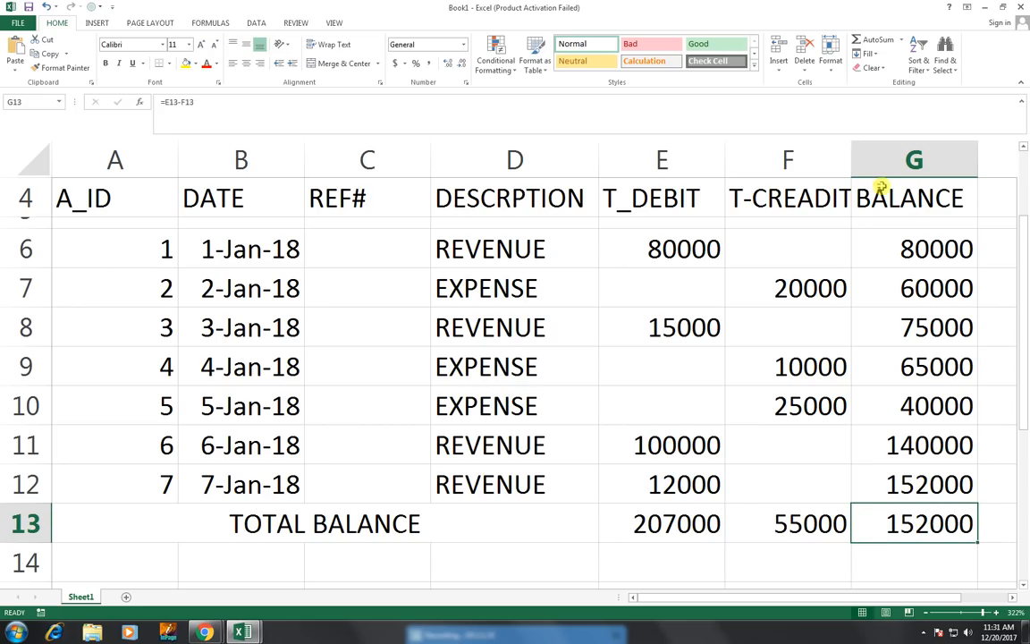
Fit column F's width to its contents and format the table range A4:G12 with all borders and centred text.
double_click(852, 154)
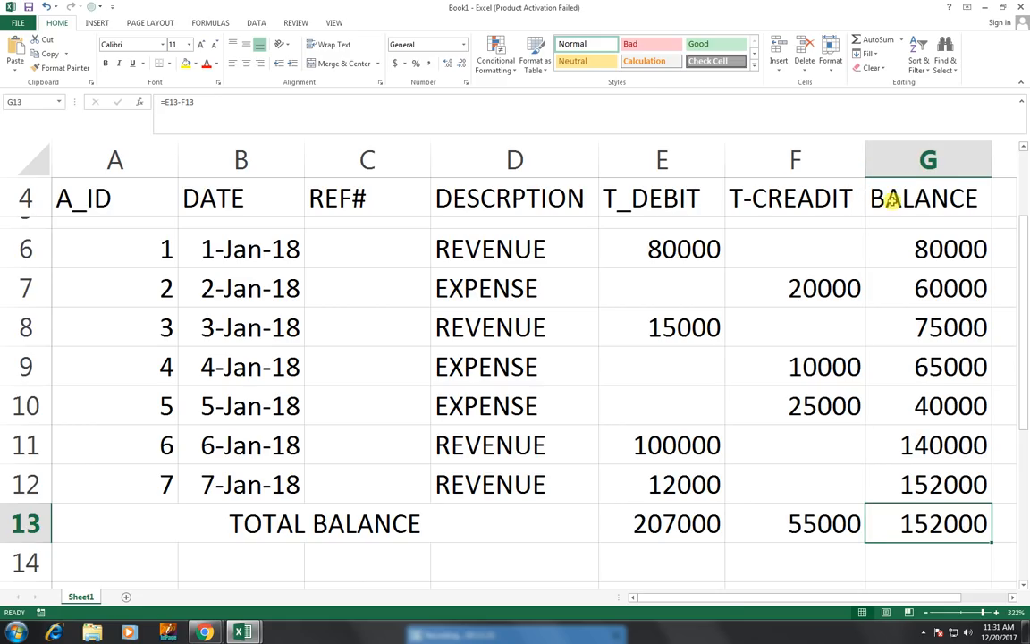
left_click_drag(889, 218, 122, 474)
left_click(169, 63)
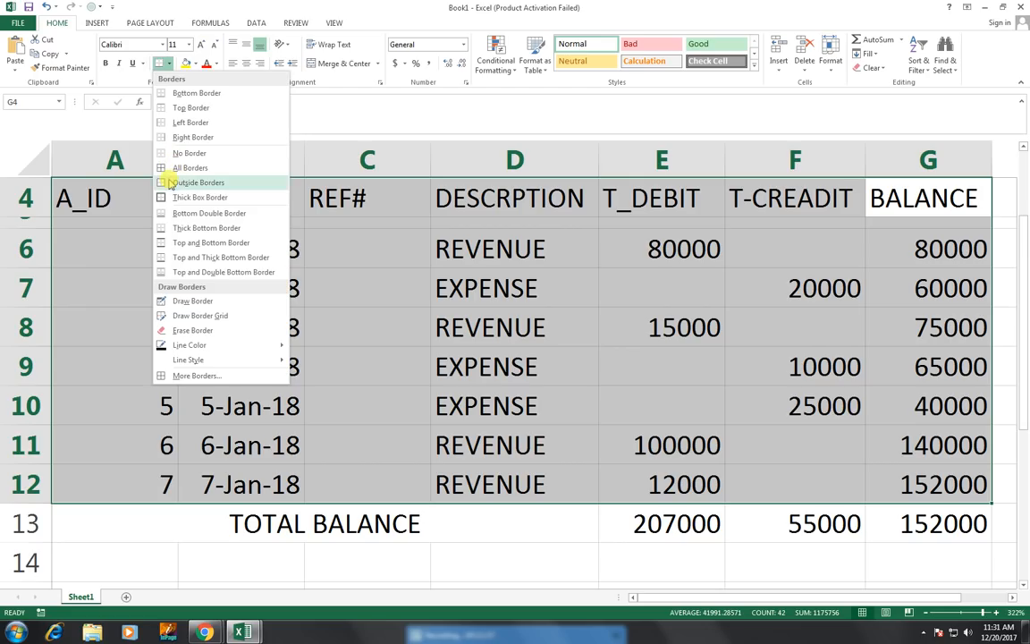
left_click(170, 168)
left_click(245, 62)
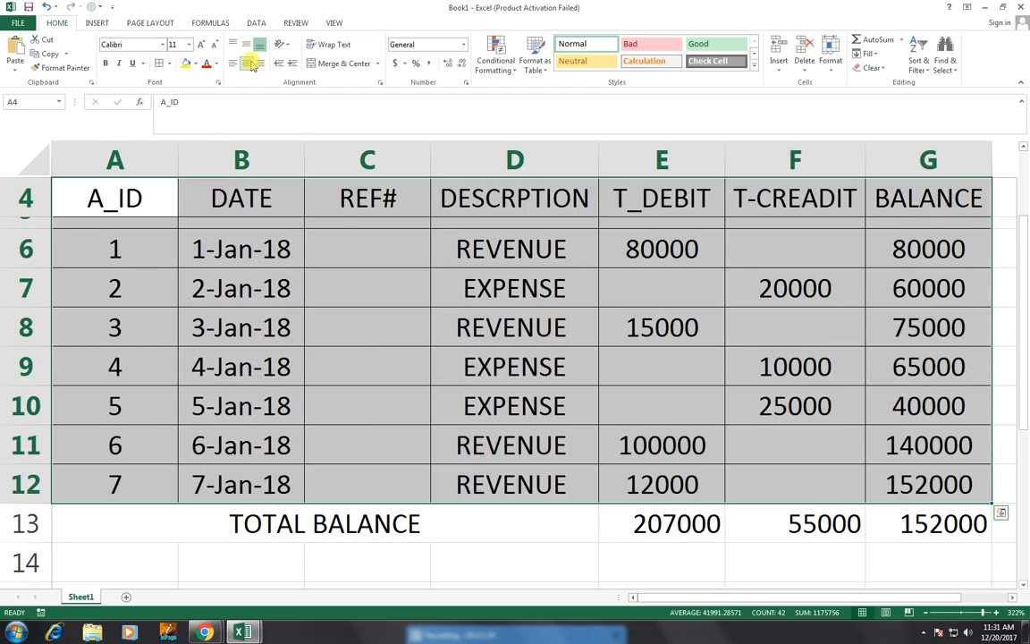
Format the TOTAL BALANCE row A13:G13 with a black fill, white font and centred text.
left_click_drag(170, 535, 894, 522)
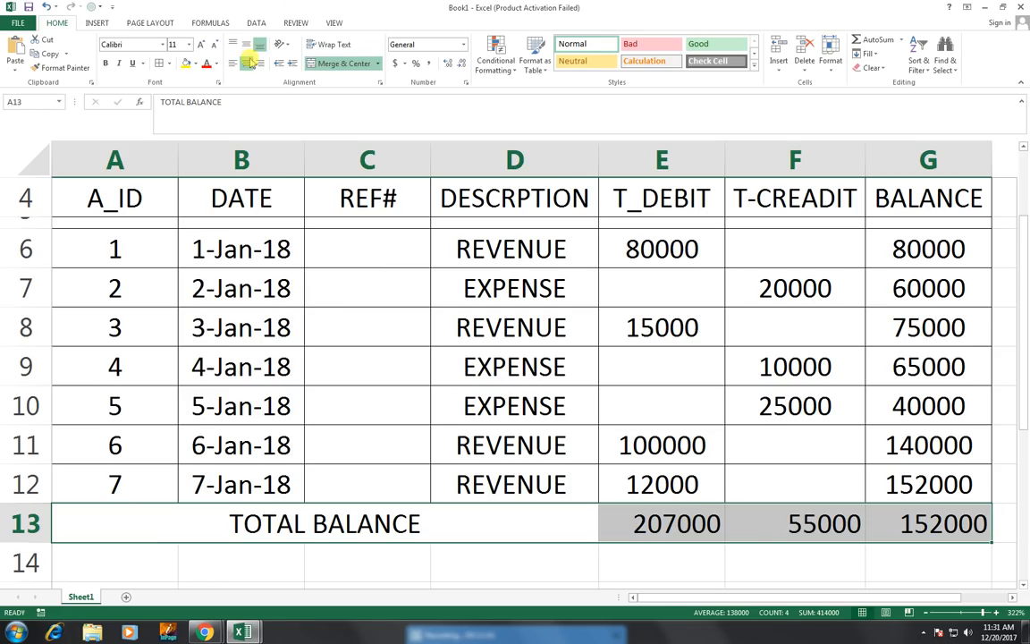
left_click(195, 63)
left_click(175, 84)
left_click(216, 63)
left_click(188, 98)
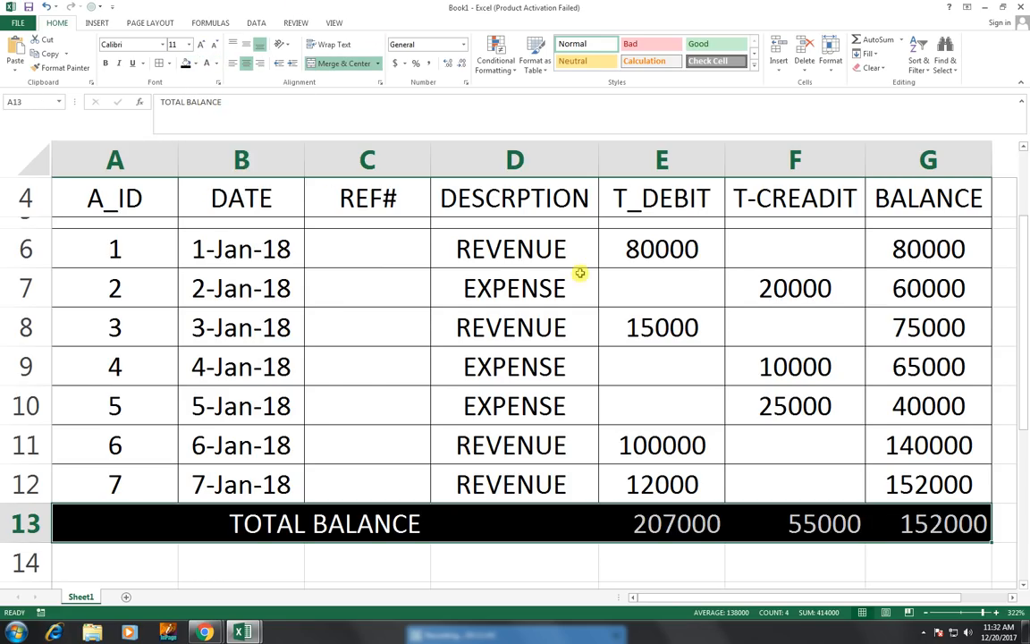
left_click(245, 64)
left_click(245, 64)
Apply the Comma number style to the totals in E13:G13 and the running balances in G6:G12.
left_click_drag(644, 525, 874, 531)
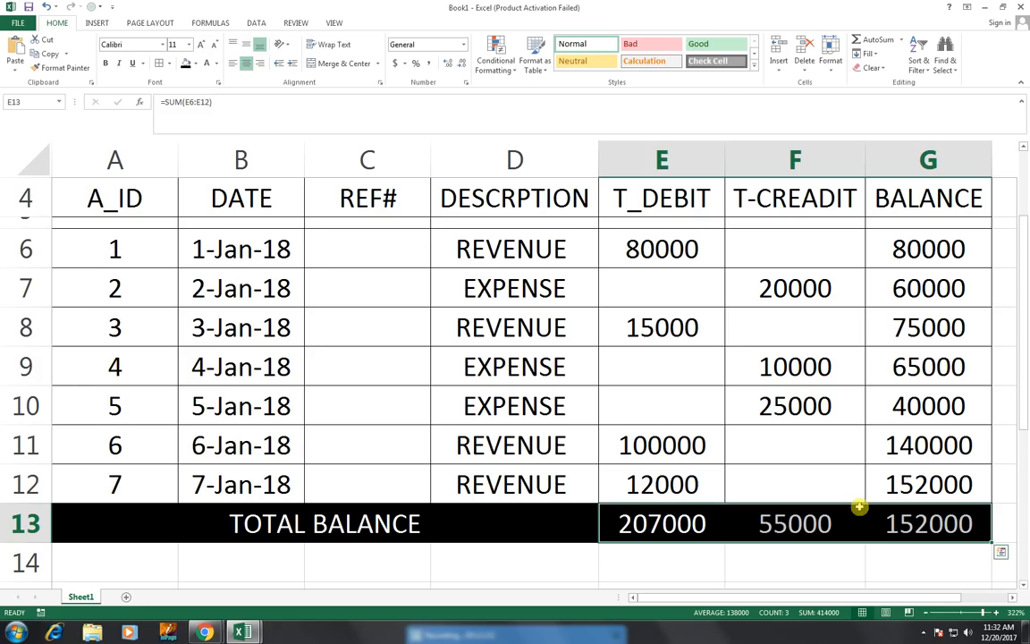
left_click(428, 65)
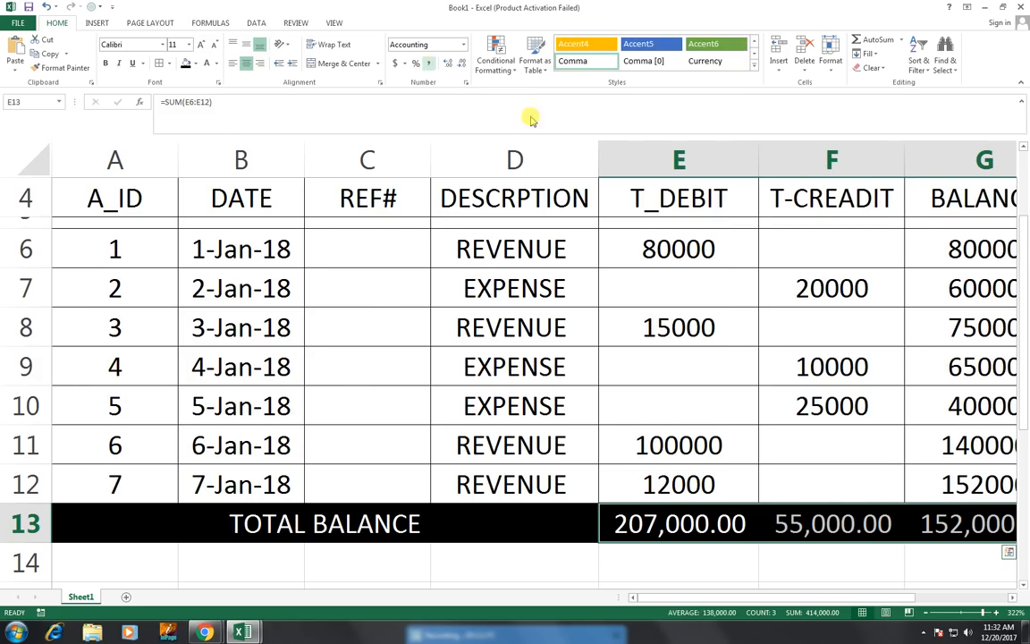
left_click_drag(950, 239, 948, 487)
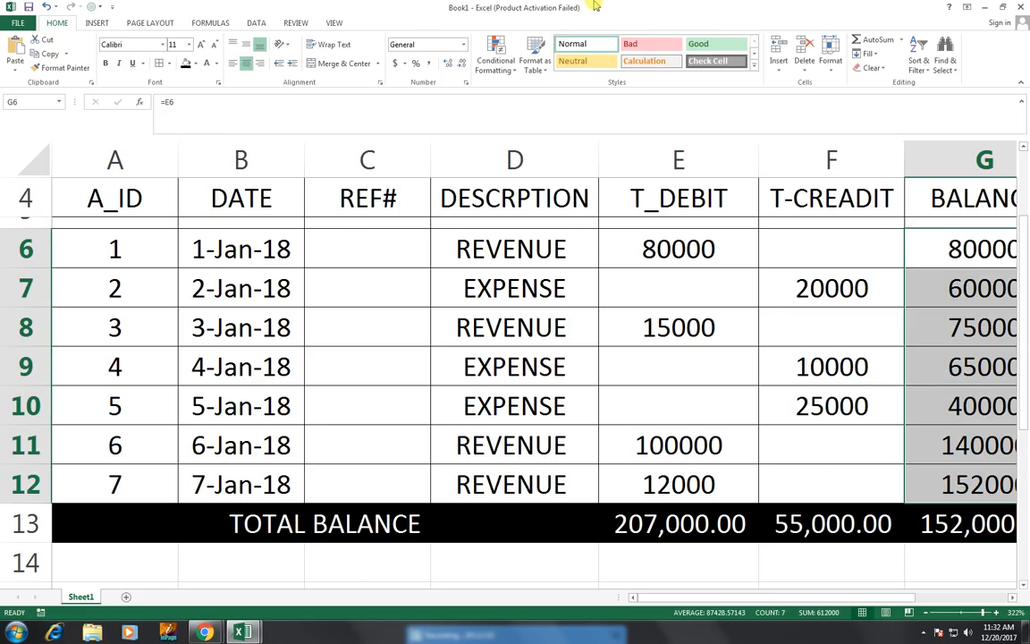
left_click(428, 64)
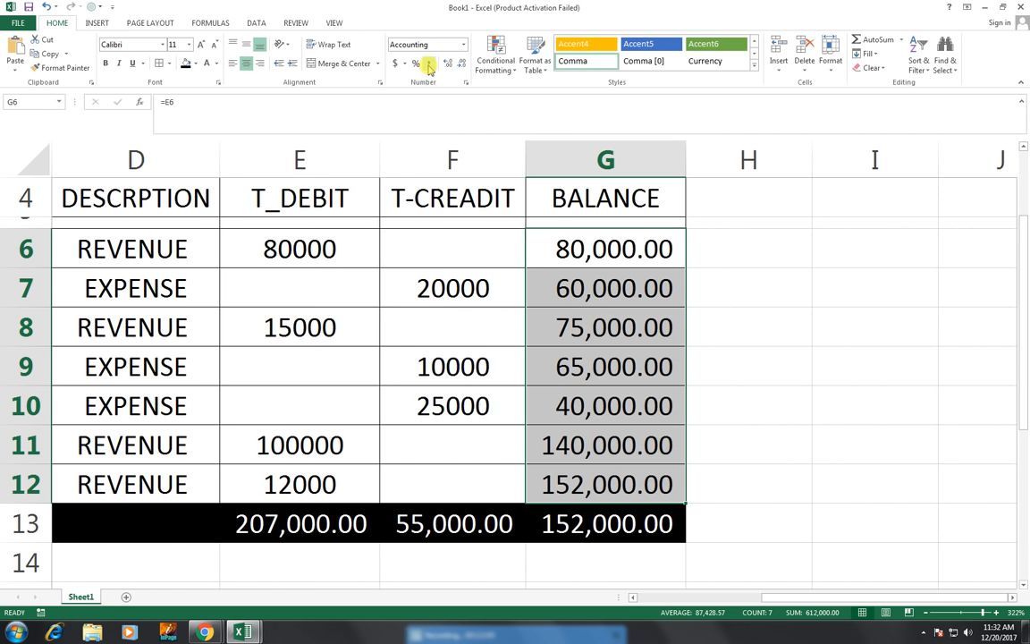
Zoom the sheet to fit the ledger range from row 1 through the TOTAL BALANCE row, columns A to G.
left_click_drag(600, 193, 5, 451)
left_click_drag(983, 536, 197, 120)
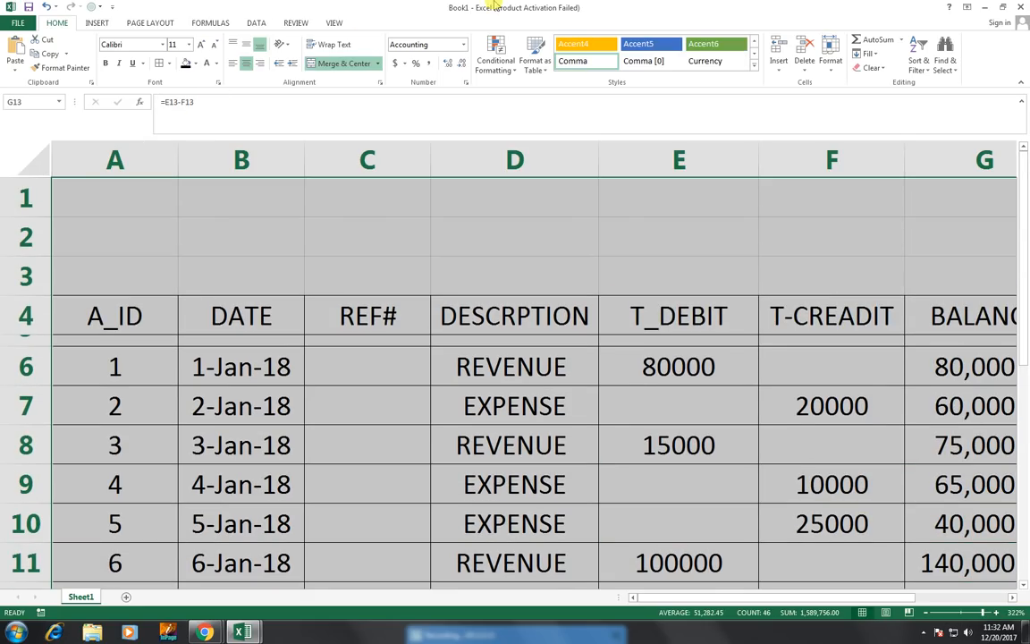
left_click(335, 24)
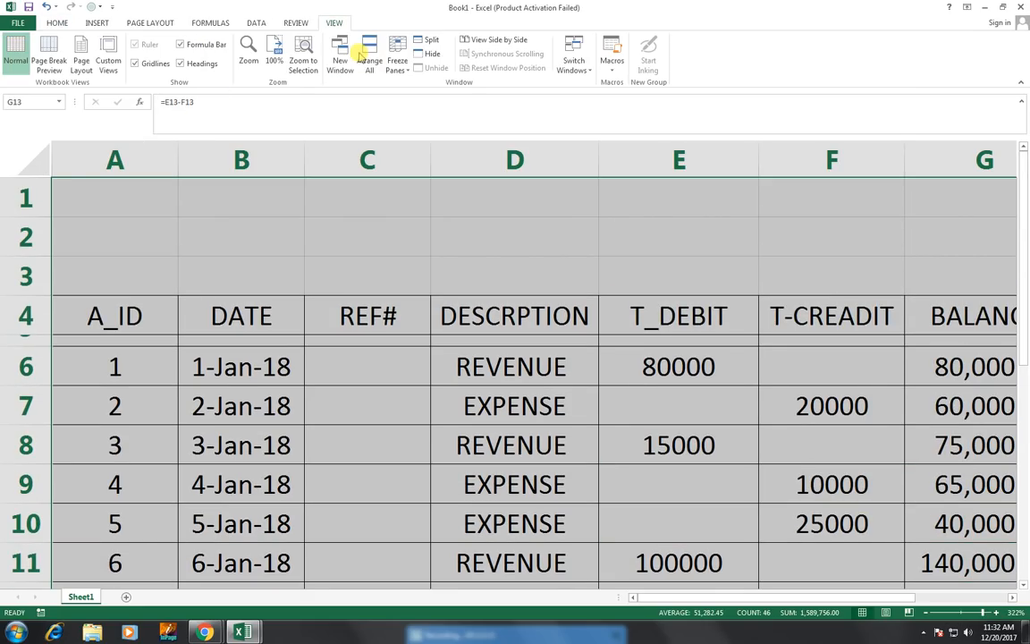
left_click(305, 65)
left_click(756, 239)
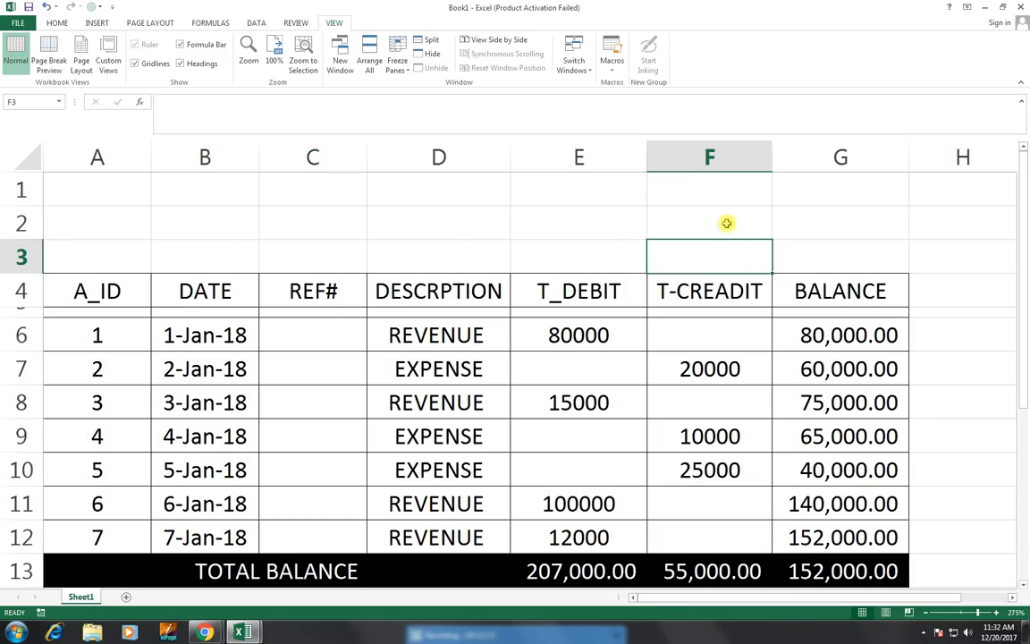
Insert two blank rows above the table, one at row 2 and one at row 3.
left_click(57, 23)
left_click(18, 224)
key("ctrl+shift+plus")
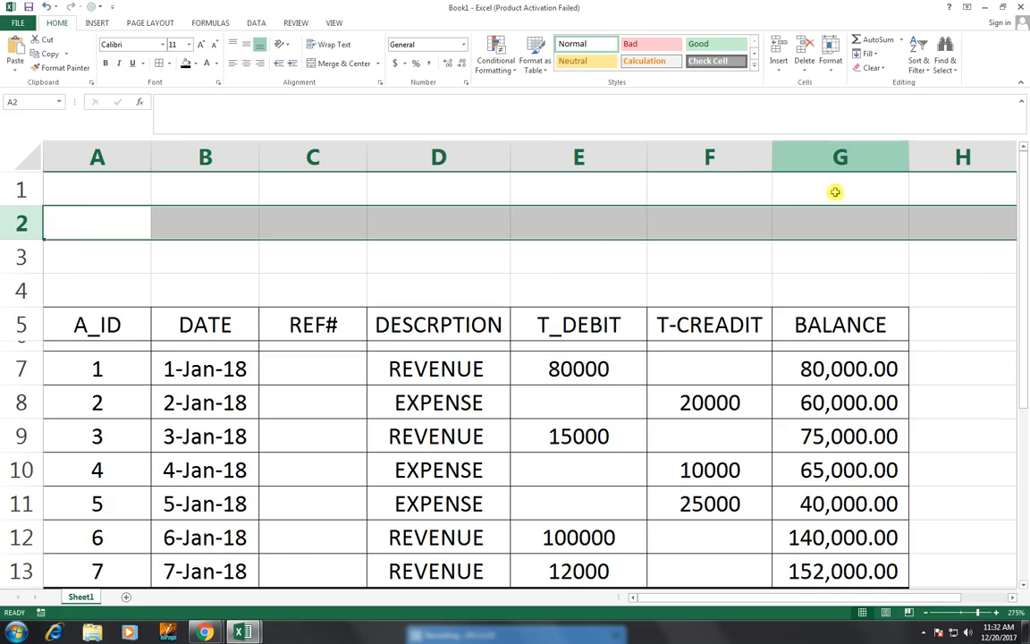
left_click_drag(862, 218, 77, 247)
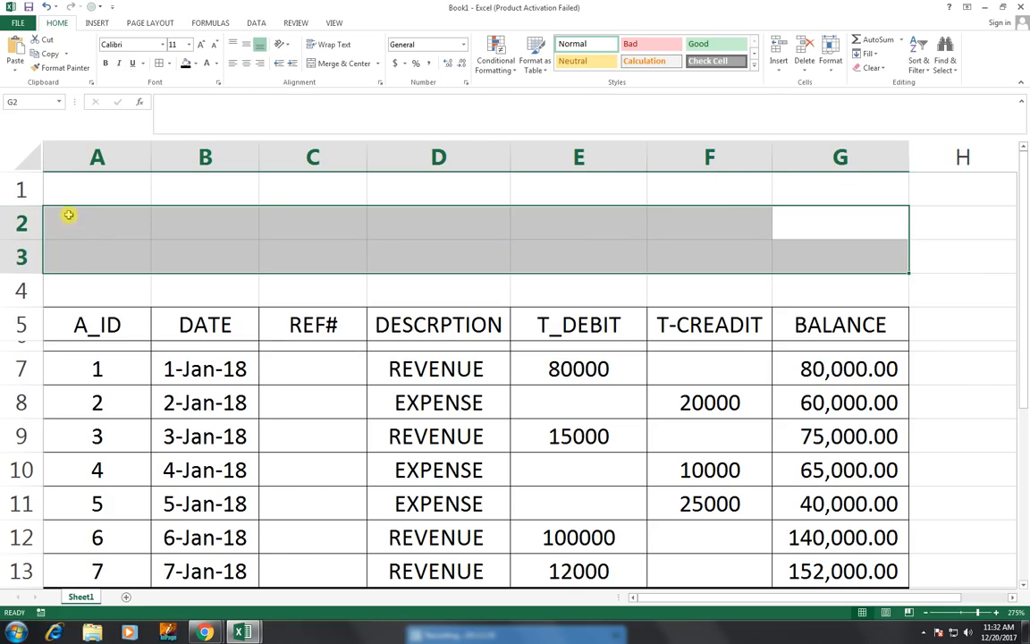
left_click(20, 255)
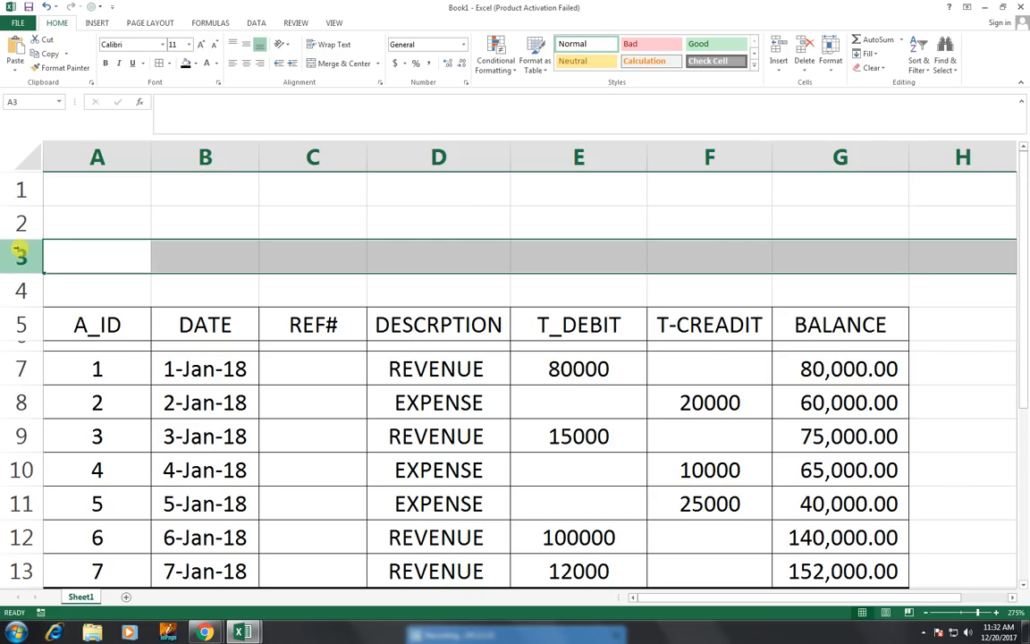
key("ctrl+shift+plus")
Merge and center A2:G4 and enter the title BUSINESS ACCOUNT LEDGER in it.
left_click_drag(80, 214, 841, 297)
left_click(329, 63)
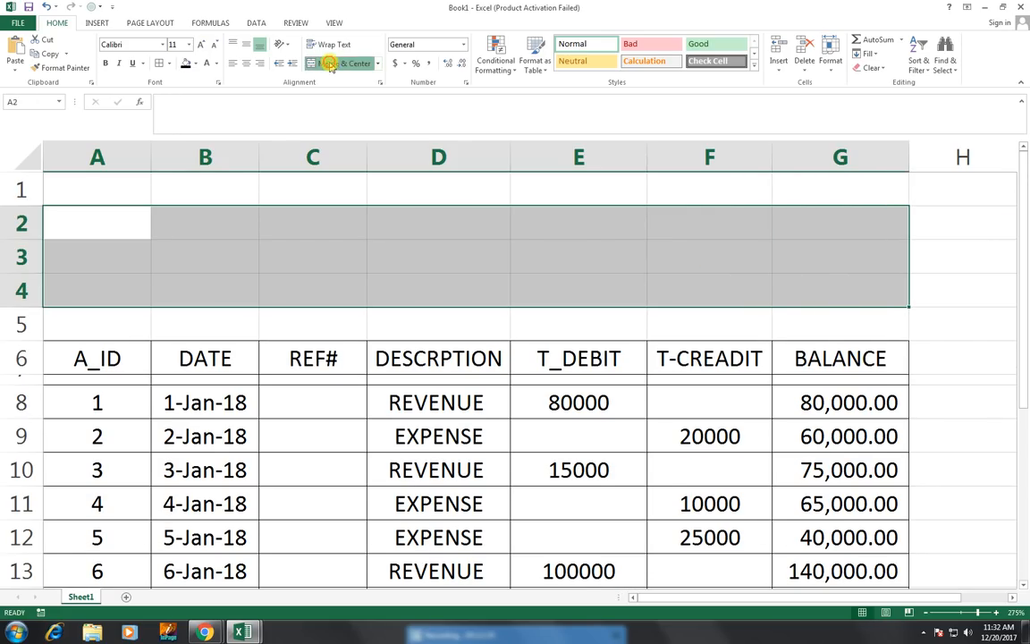
type("BUSINESS ACCOUNT ")
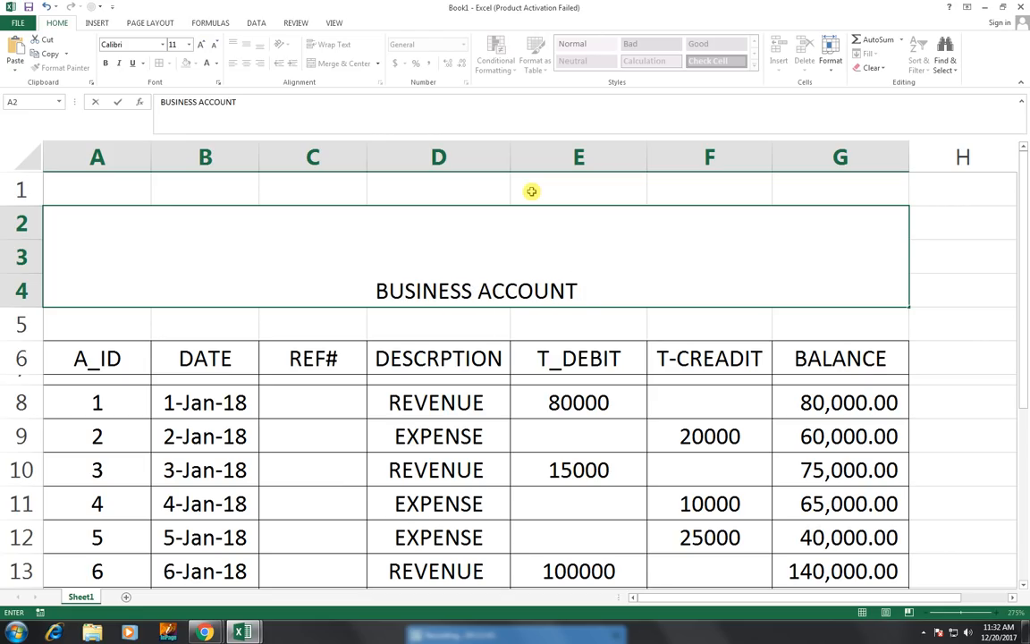
type("LEDGER")
left_click(602, 404)
Put a box border around the merged title cell and align its text vertically to the middle.
left_click(559, 271)
left_click(172, 63)
left_click(160, 185)
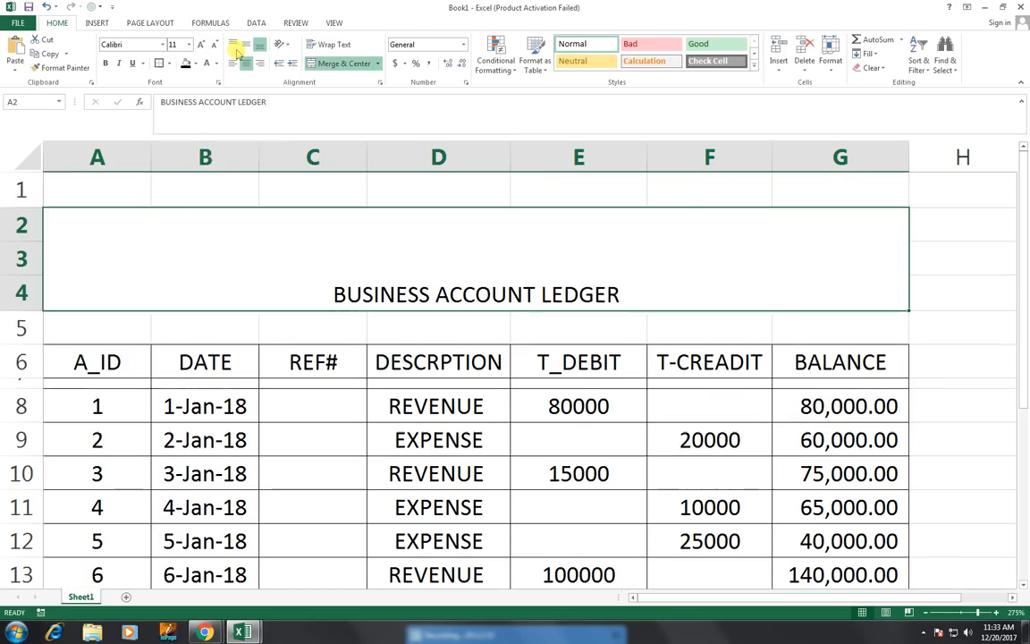
left_click(246, 44)
Enlarge the BUSINESS ACCOUNT LEDGER title to font size 28.
left_click(202, 45)
left_click(202, 45)
left_click(202, 46)
left_click(202, 45)
left_click(202, 45)
left_click(202, 46)
left_click(202, 46)
left_click(202, 45)
Format the column header row A6:G6 with a black fill and white font.
left_click_drag(843, 374, 56, 361)
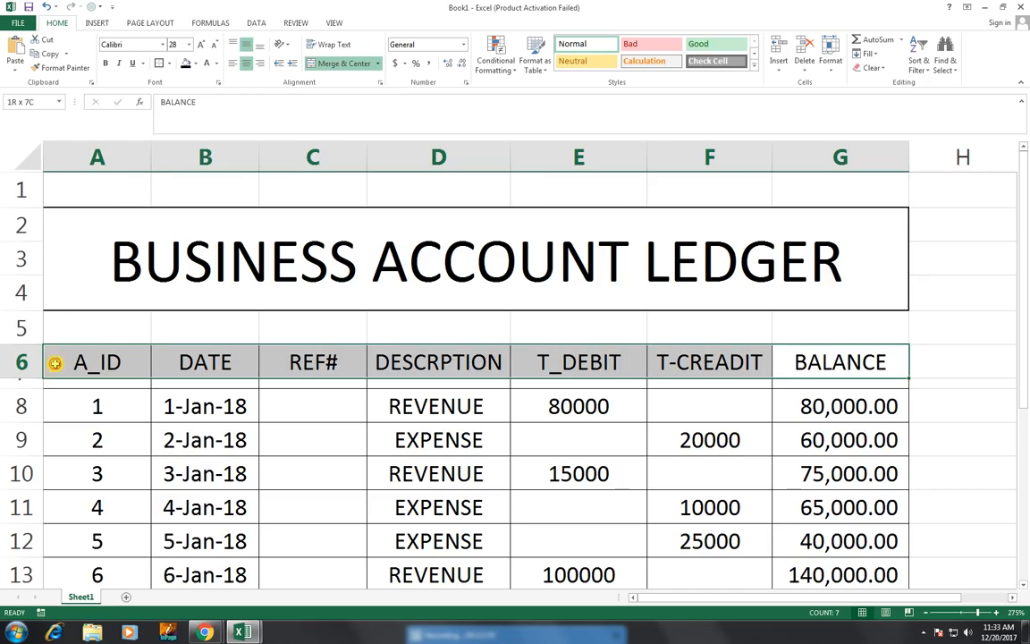
left_click(187, 62)
left_click(206, 62)
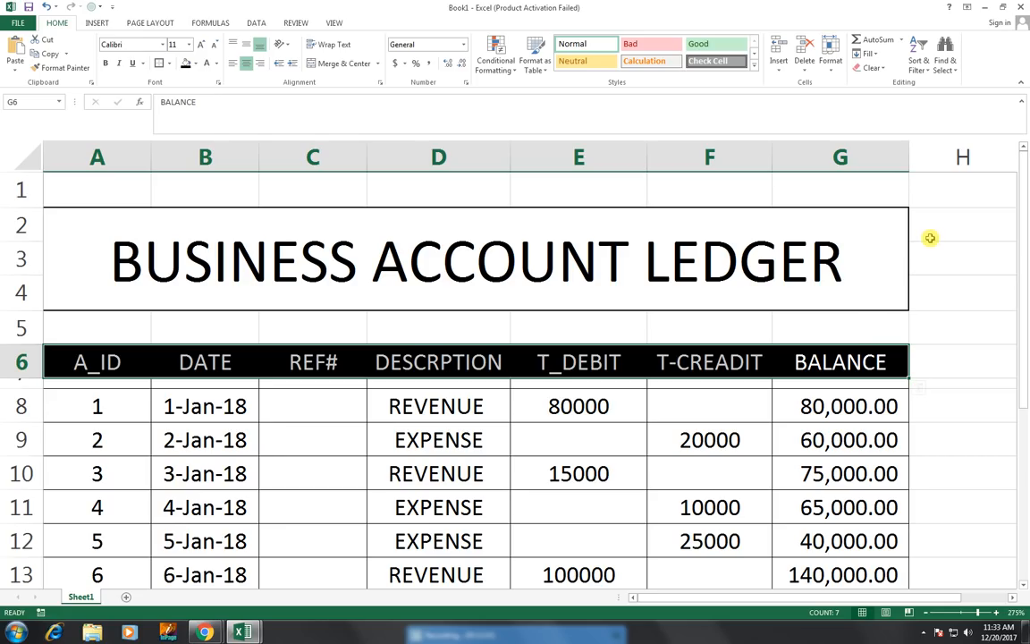